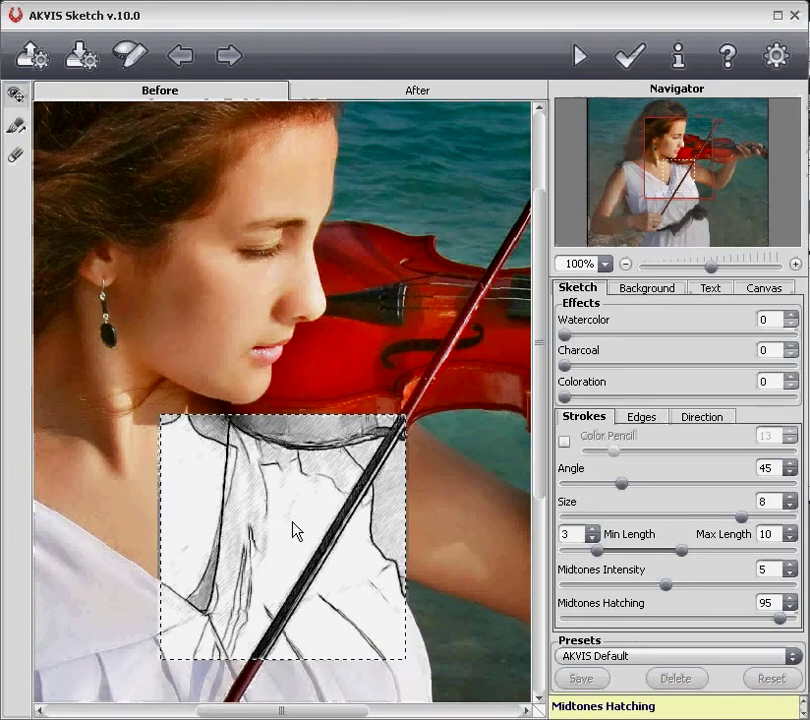
Drag the dashed preview frame up from the lower image onto the woman's face and violin
{"action": "mouse_move", "coordinate": [295, 530]}
{"action": "left_mouse_down"}
{"action": "mouse_move", "coordinate": [281, 372]}
{"action": "mouse_move", "coordinate": [296, 318]}
{"action": "left_mouse_up"}
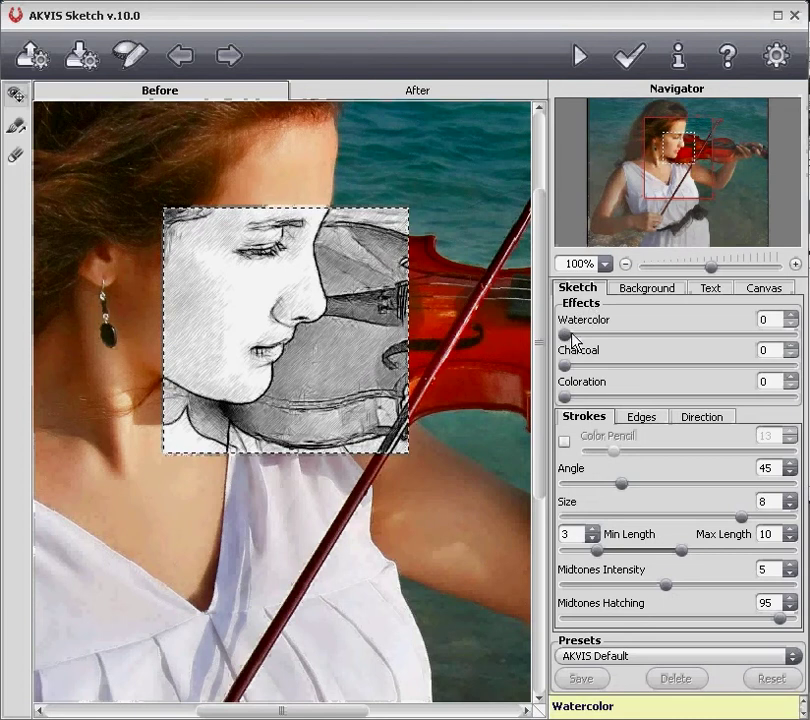
{"action": "left_click_drag", "start_coordinate": [566, 338], "coordinate": [631, 341]}
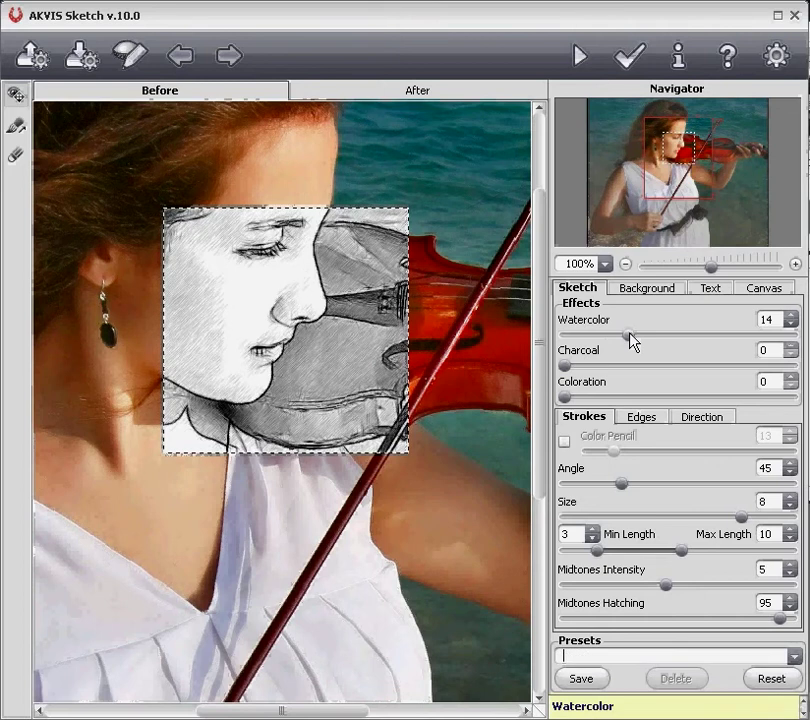
{"action": "left_click_drag", "start_coordinate": [630, 338], "coordinate": [561, 337]}
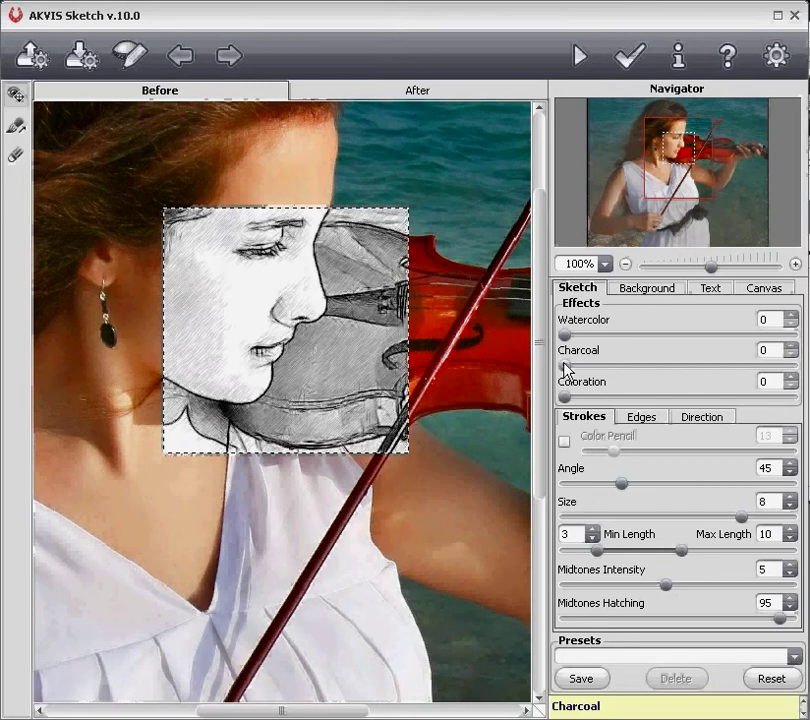
{"action": "left_click_drag", "start_coordinate": [566, 368], "coordinate": [678, 368]}
{"action": "left_click", "coordinate": [767, 679]}
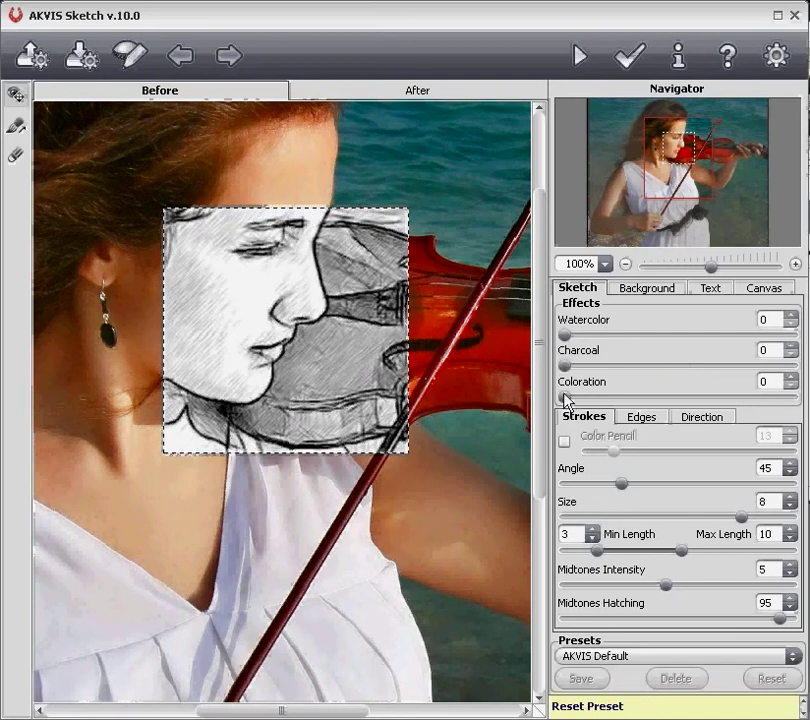
{"action": "left_click_drag", "start_coordinate": [566, 400], "coordinate": [667, 403]}
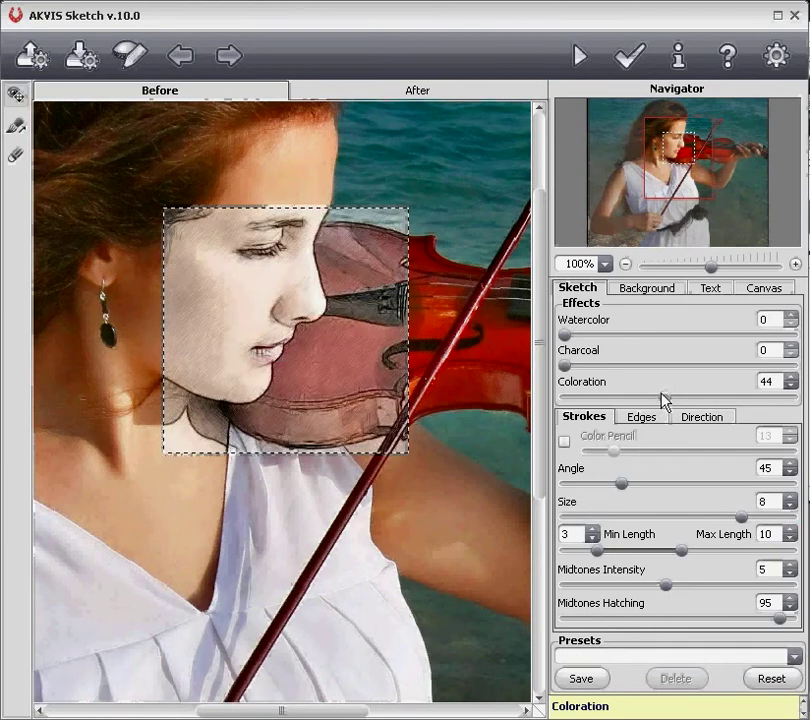
{"action": "left_click_drag", "start_coordinate": [570, 343], "coordinate": [667, 338]}
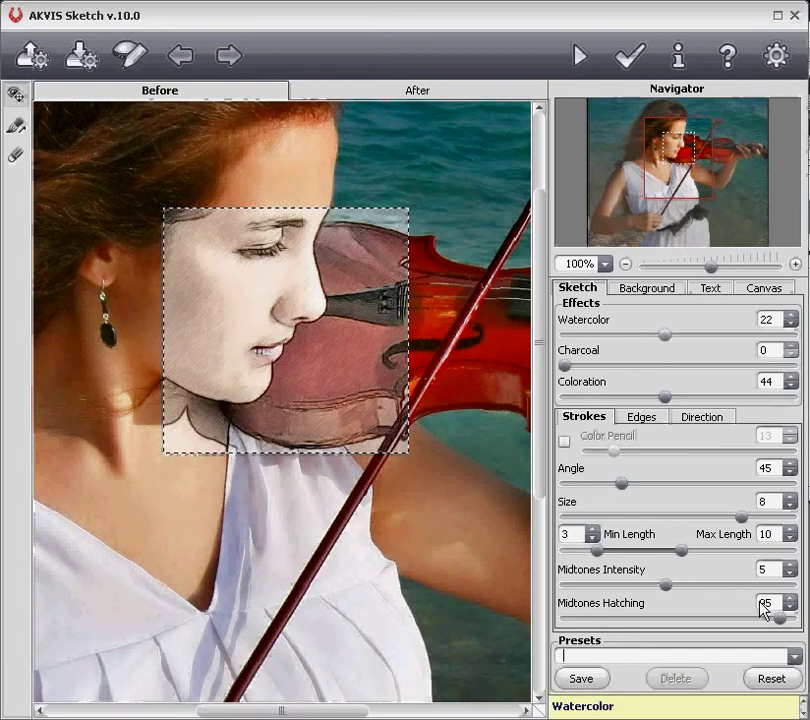
{"action": "left_click", "coordinate": [781, 681]}
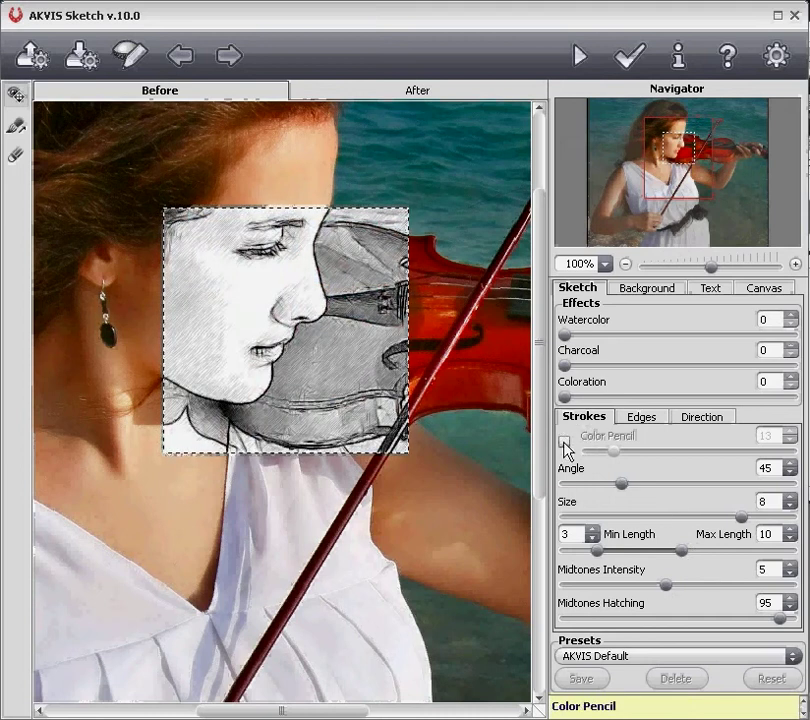
{"action": "left_click", "coordinate": [564, 444]}
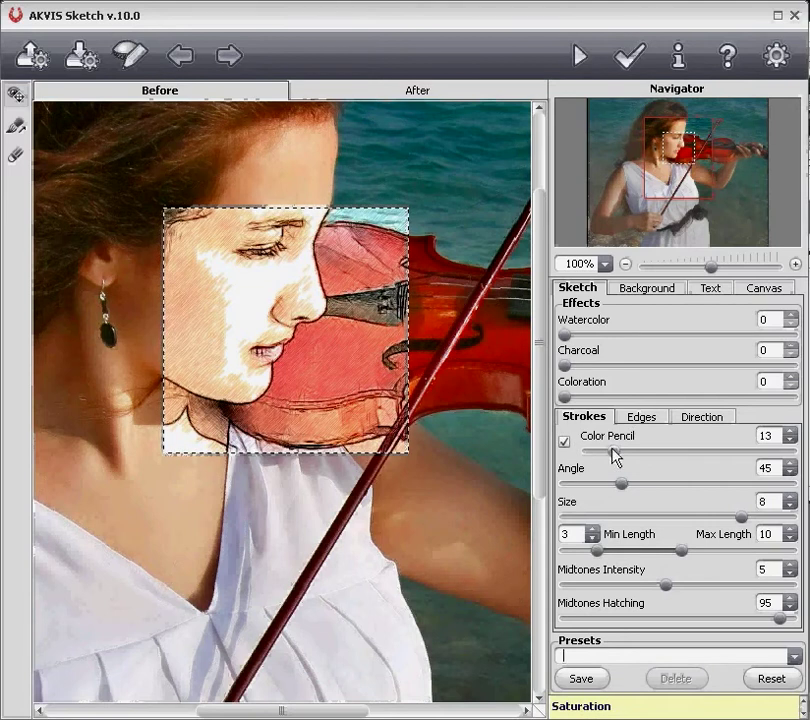
{"action": "left_click_drag", "start_coordinate": [614, 452], "coordinate": [670, 456]}
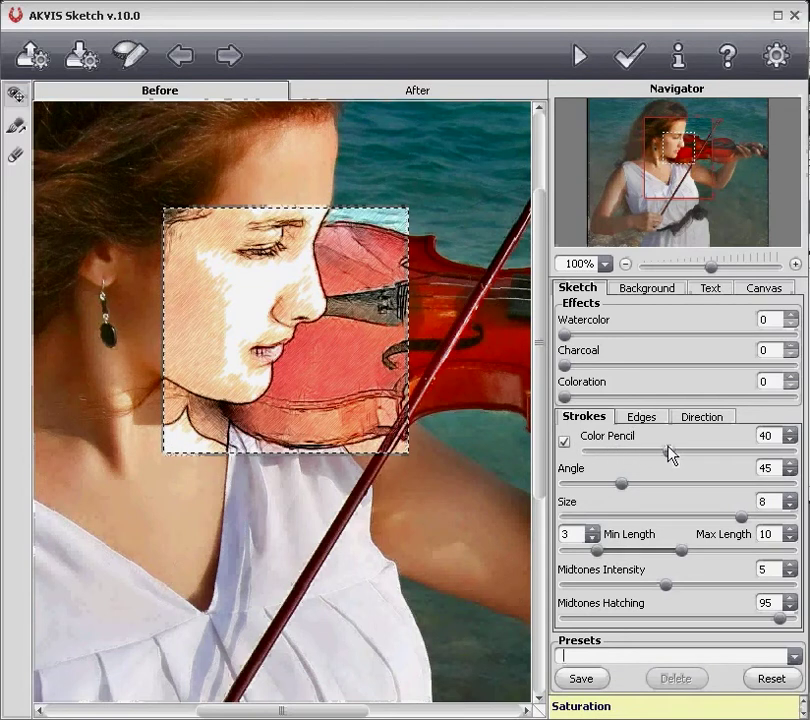
{"action": "left_click", "coordinate": [762, 679]}
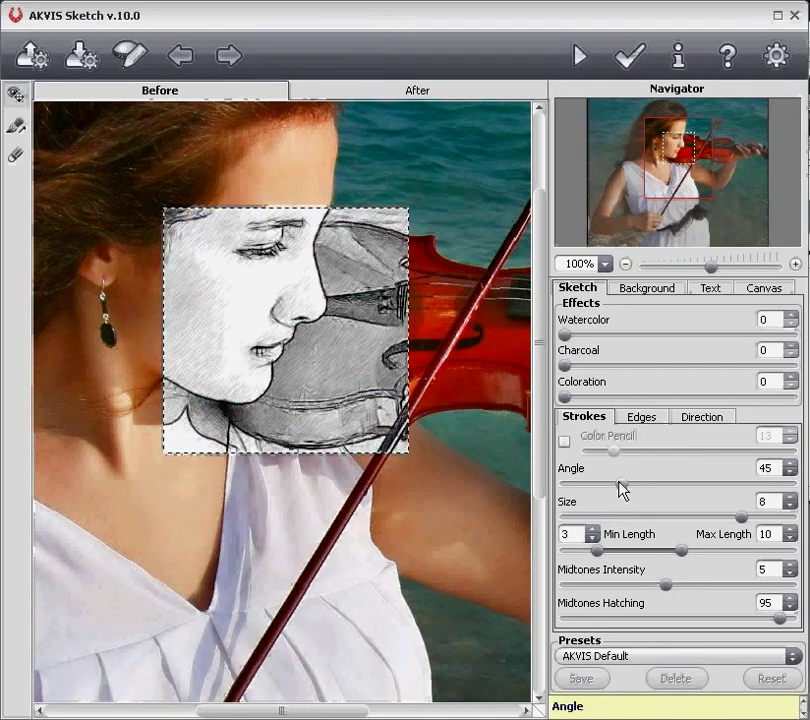
{"action": "left_click_drag", "start_coordinate": [622, 488], "coordinate": [741, 490]}
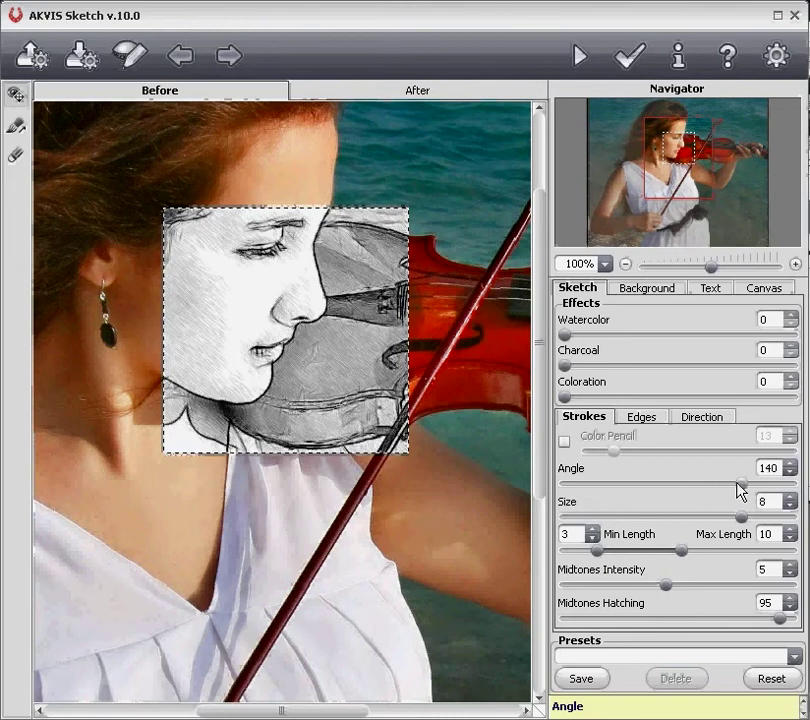
{"action": "left_click", "coordinate": [770, 680]}
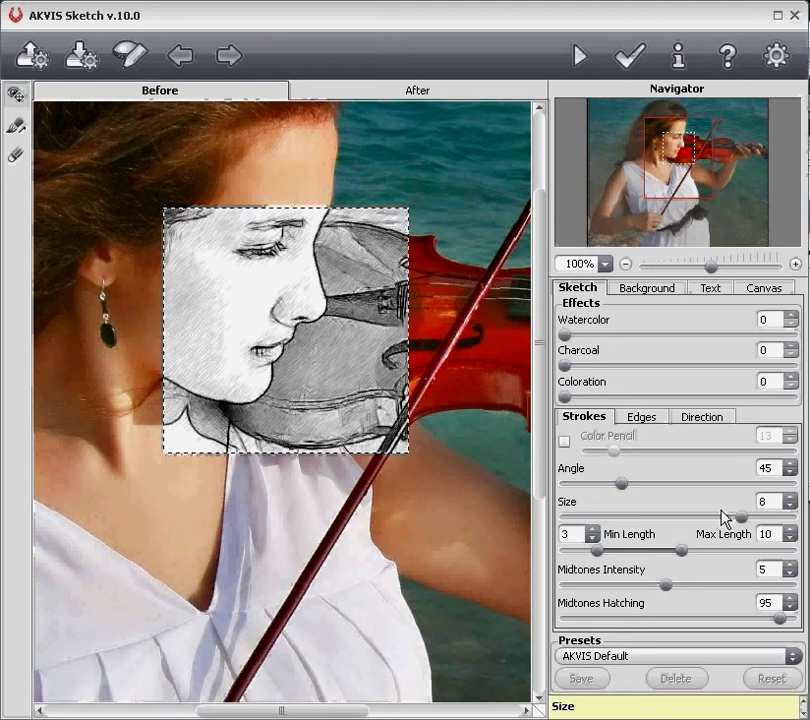
{"action": "left_click_drag", "start_coordinate": [743, 520], "coordinate": [645, 520]}
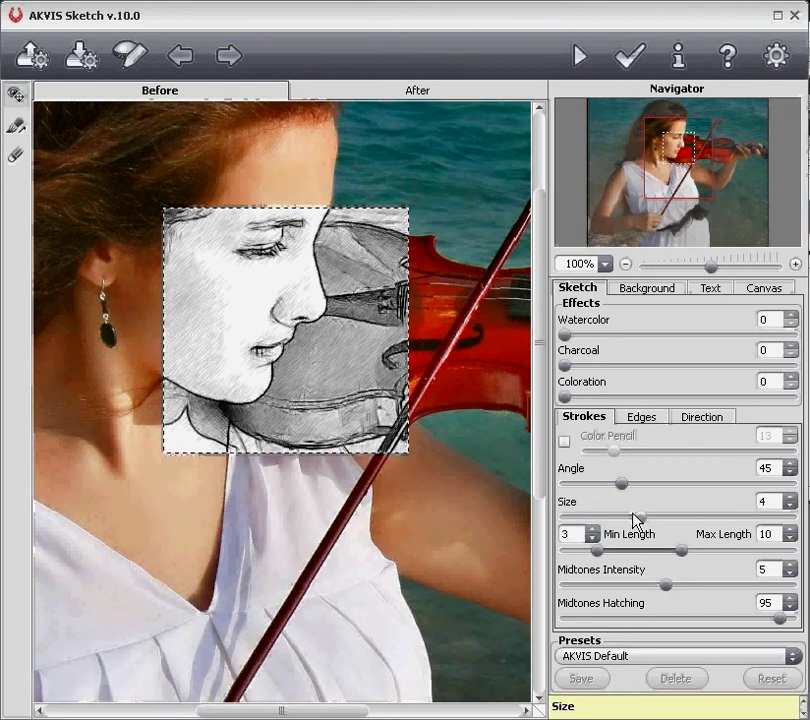
{"action": "left_click_drag", "start_coordinate": [638, 520], "coordinate": [784, 524]}
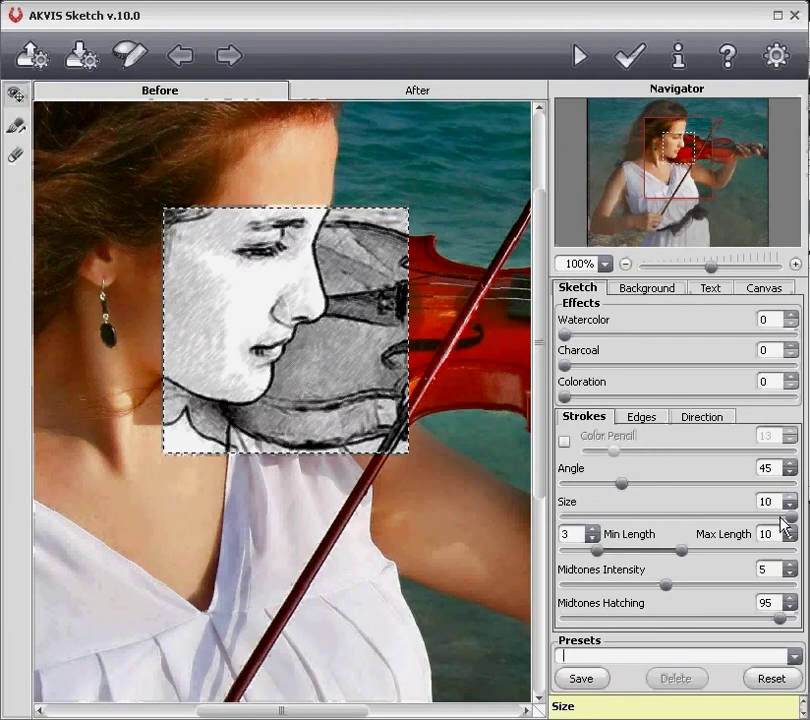
{"action": "left_click", "coordinate": [784, 685]}
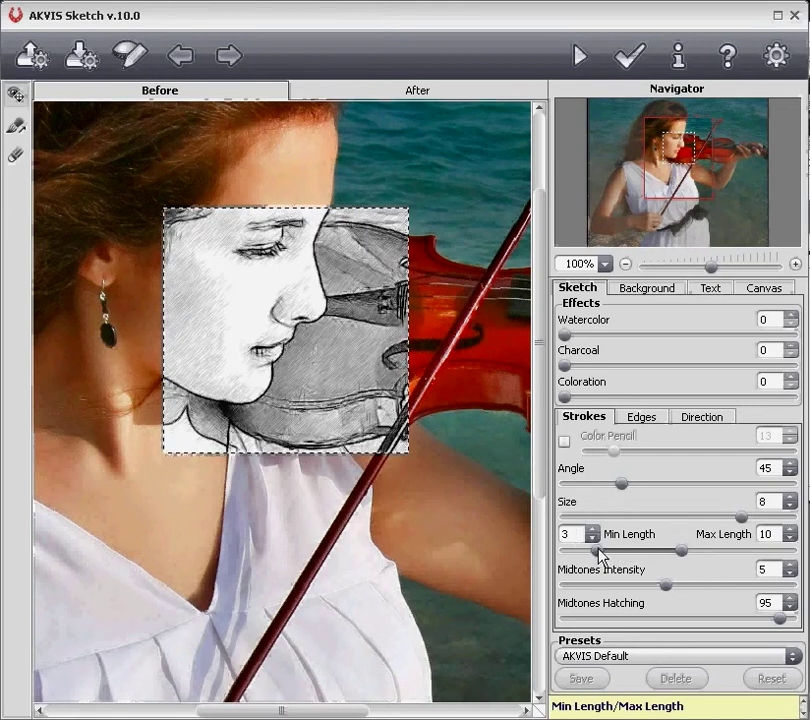
Try a different minimum stroke length, reset, then drag Max Length down to 6
{"action": "mouse_move", "coordinate": [600, 553]}
{"action": "left_mouse_down"}
{"action": "mouse_move", "coordinate": [576, 556]}
{"action": "mouse_move", "coordinate": [641, 557]}
{"action": "left_mouse_up"}
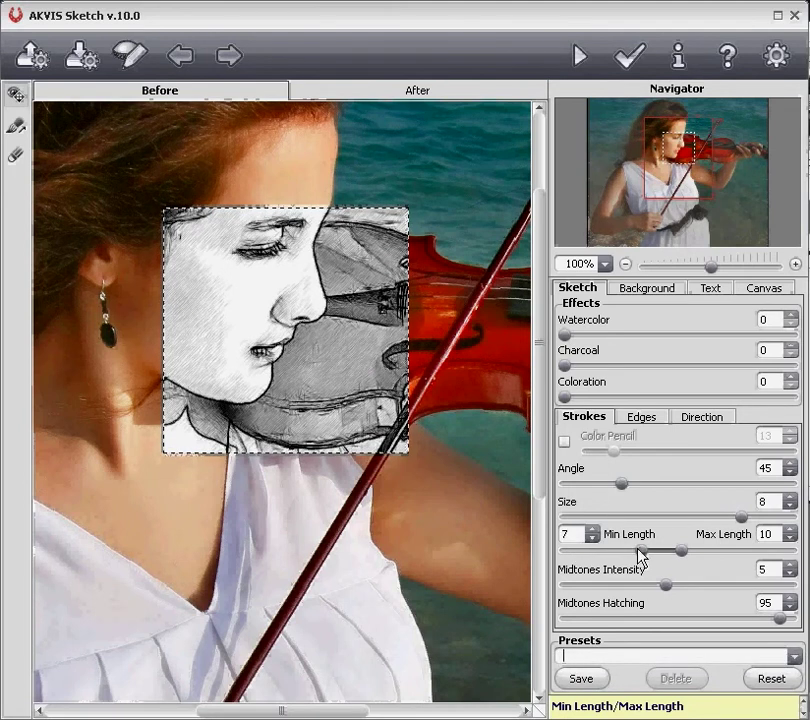
{"action": "left_click", "coordinate": [768, 678]}
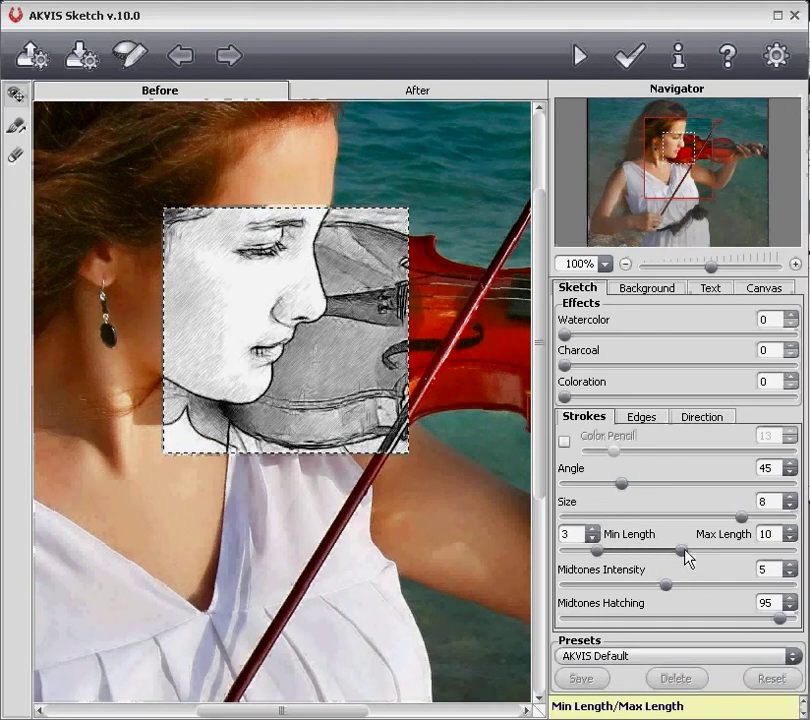
{"action": "mouse_move", "coordinate": [686, 557]}
{"action": "left_mouse_down"}
{"action": "mouse_move", "coordinate": [771, 559]}
{"action": "mouse_move", "coordinate": [640, 558]}
{"action": "left_mouse_up"}
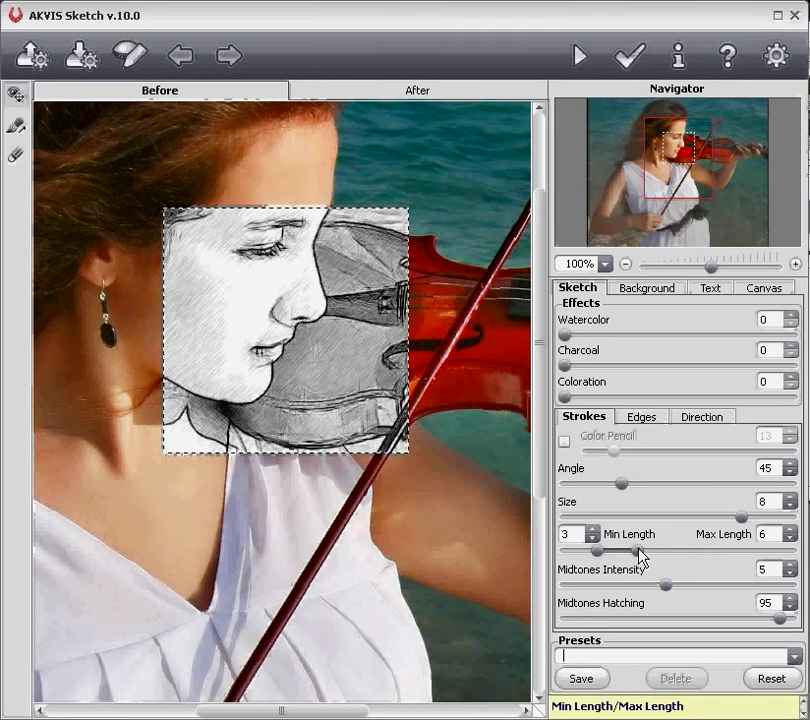
Reset stroke lengths, test Midtones Intensity and reset it, then set Midtones Hatching to 100
{"action": "left_click", "coordinate": [770, 680]}
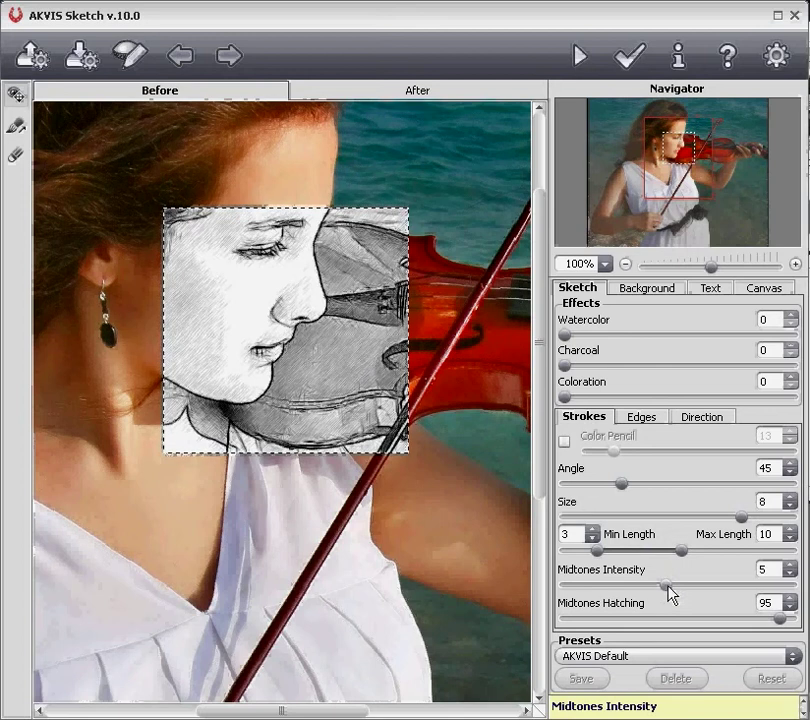
{"action": "left_click_drag", "start_coordinate": [667, 585], "coordinate": [592, 585]}
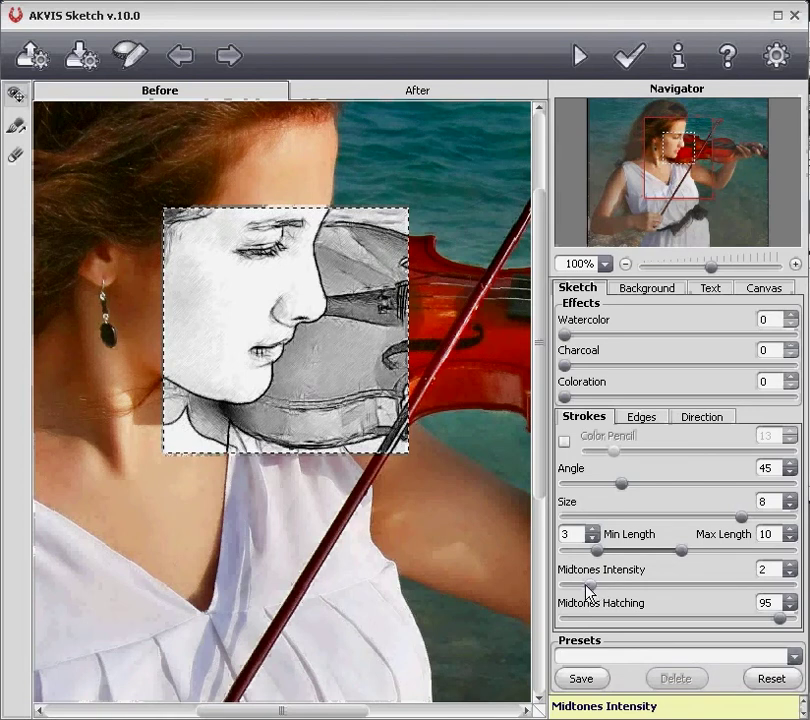
{"action": "left_click_drag", "start_coordinate": [589, 586], "coordinate": [767, 585]}
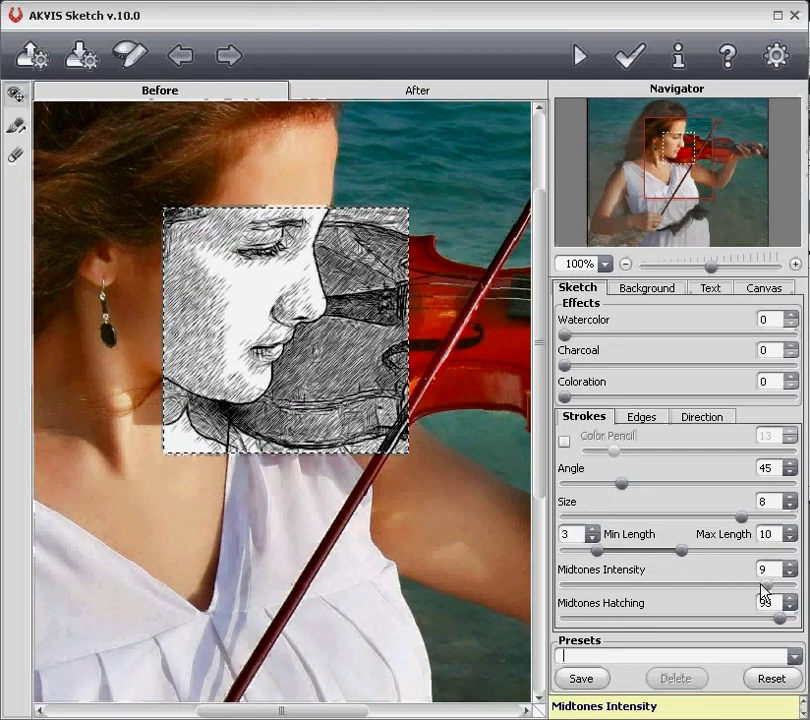
{"action": "left_click", "coordinate": [768, 680]}
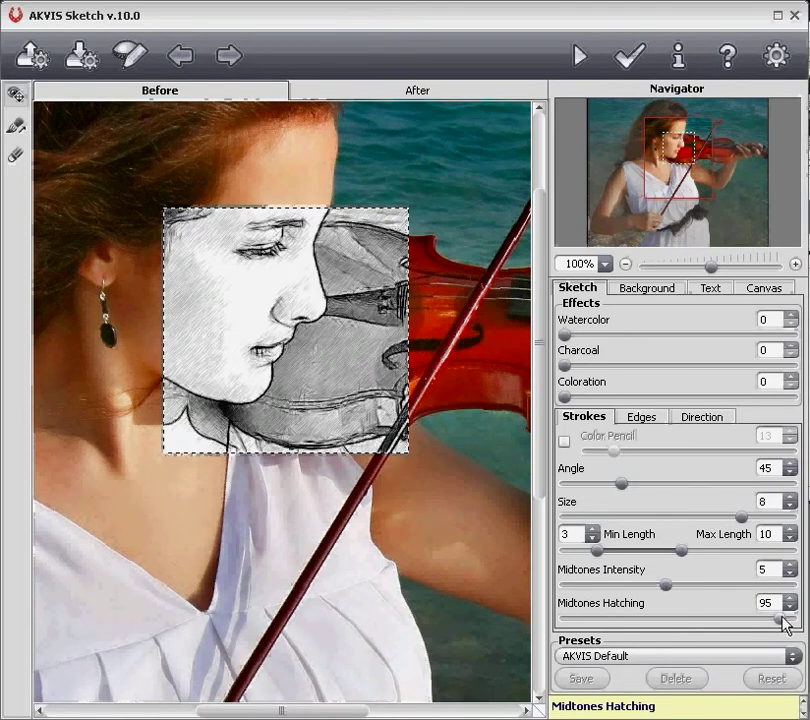
{"action": "left_click_drag", "start_coordinate": [782, 618], "coordinate": [676, 627]}
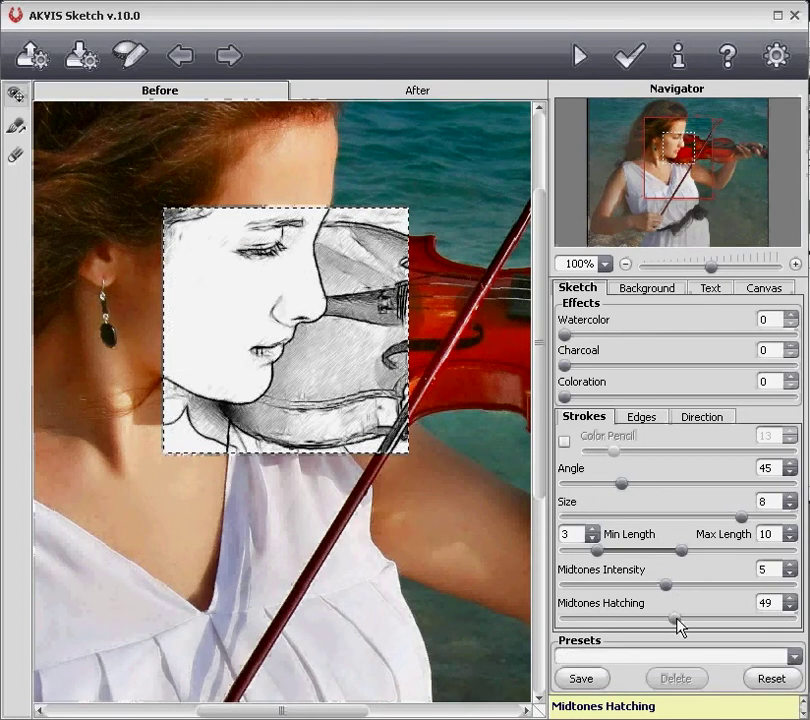
{"action": "left_click_drag", "start_coordinate": [687, 624], "coordinate": [799, 619]}
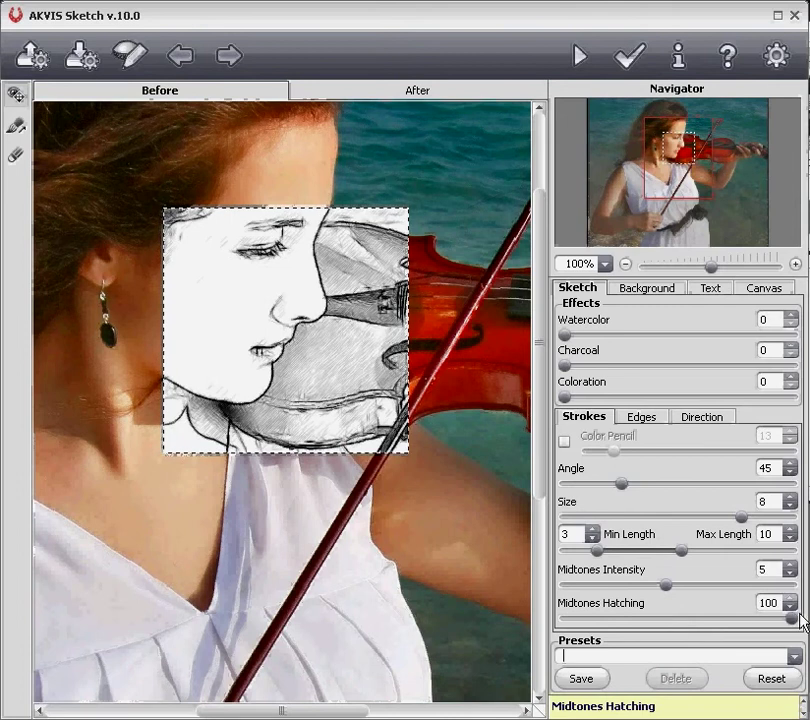
Reset hatching, try the AKVIS Lead Pencil and AKVIS WaterColor presets, then reapply AKVIS Default
{"action": "left_click", "coordinate": [766, 680]}
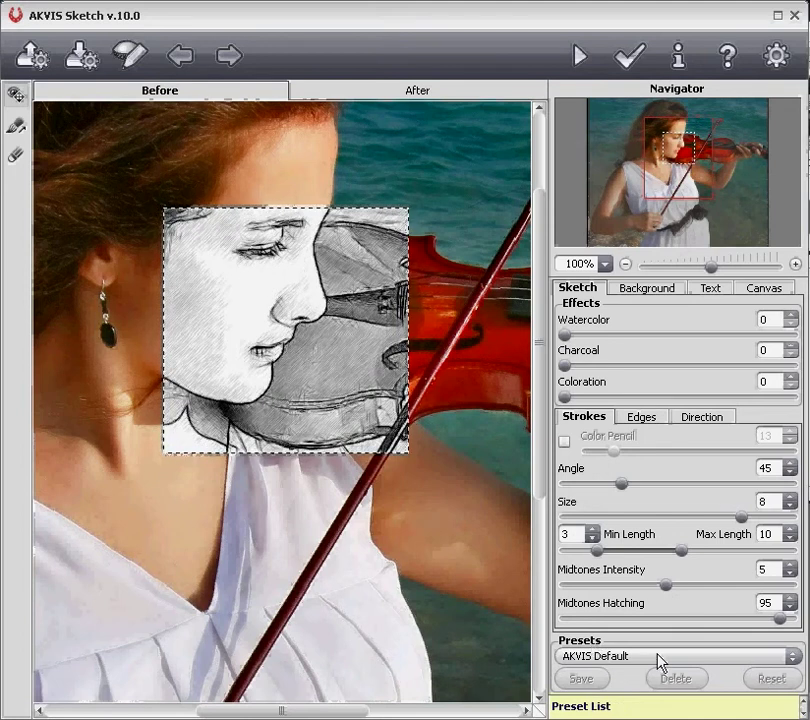
{"action": "left_click", "coordinate": [789, 658]}
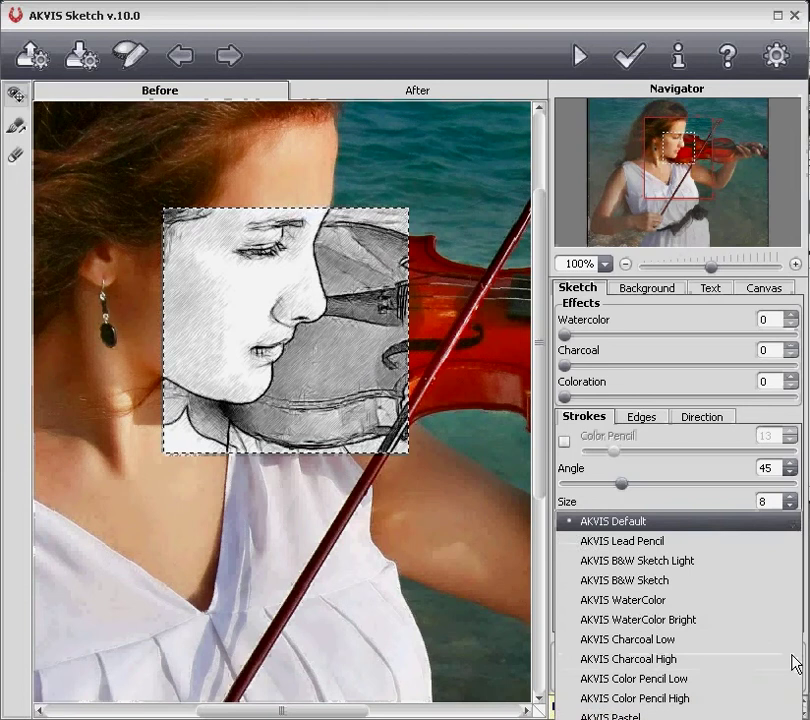
{"action": "left_click", "coordinate": [683, 549]}
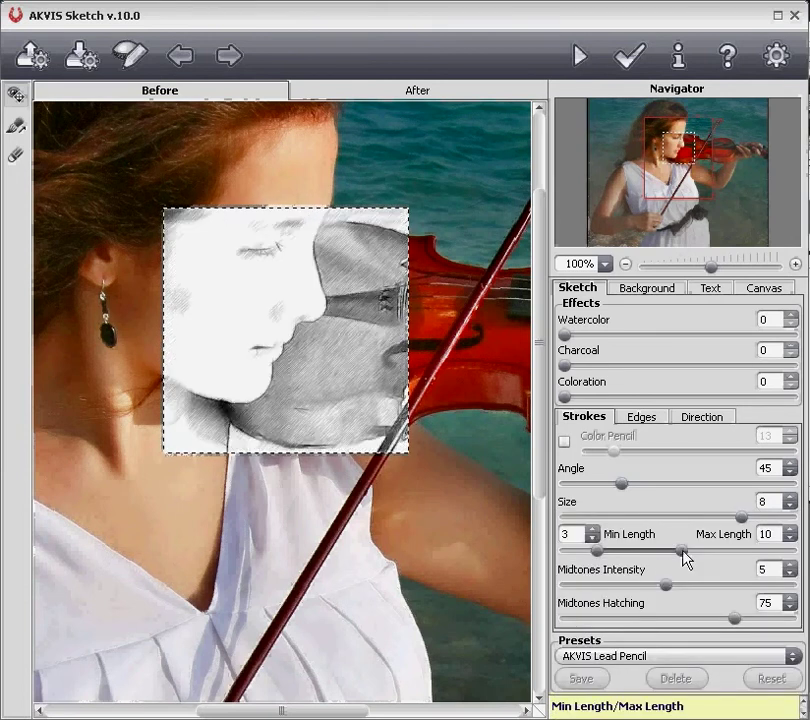
{"action": "left_click", "coordinate": [795, 658]}
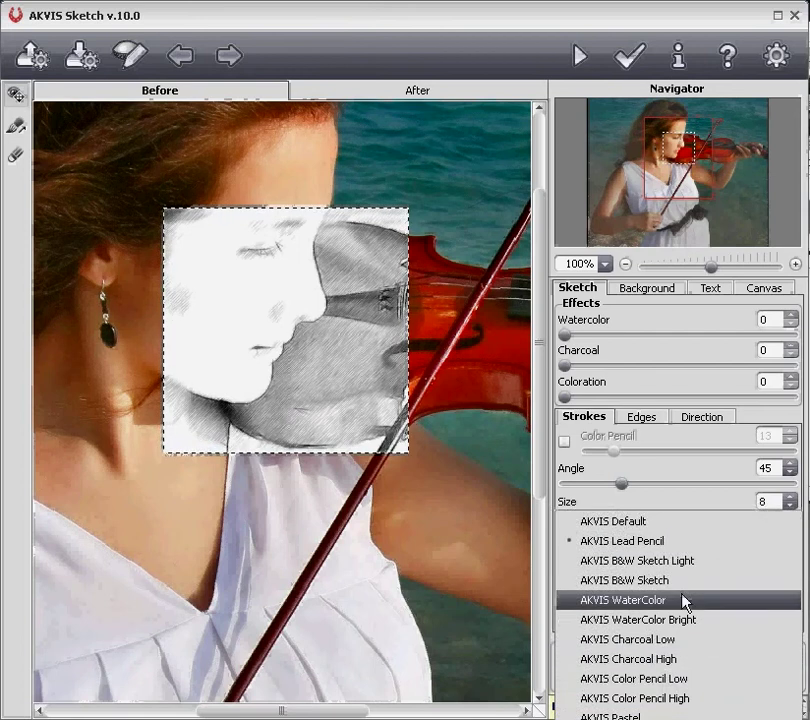
{"action": "left_click", "coordinate": [683, 598]}
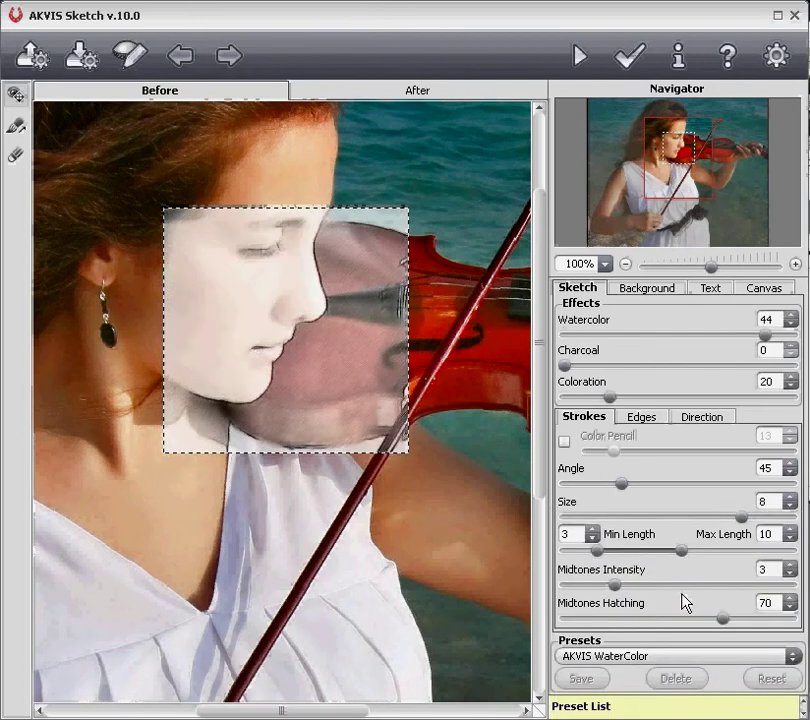
{"action": "left_click", "coordinate": [791, 657]}
{"action": "left_click", "coordinate": [668, 521]}
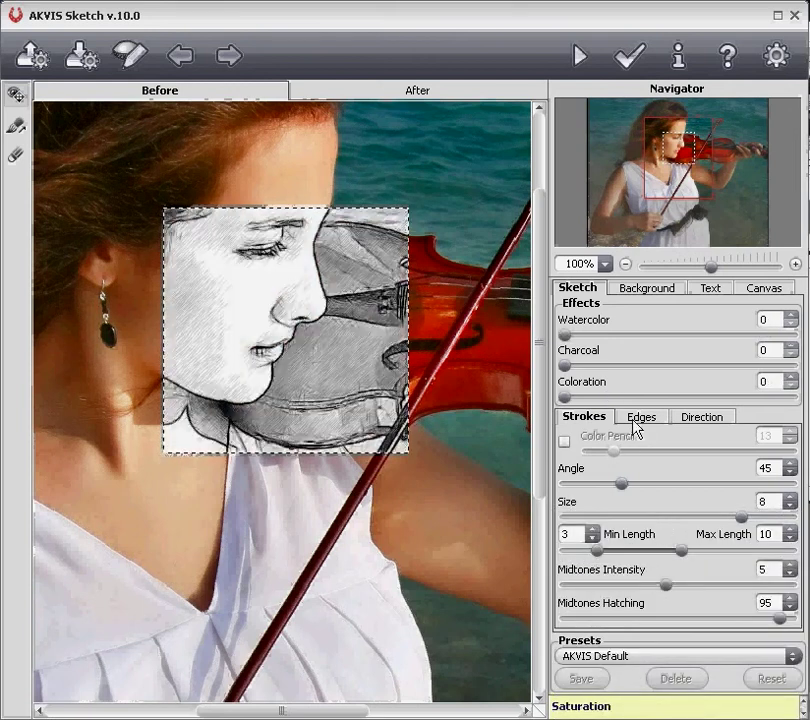
On the Edges sub-tab, weaken Edge Strength slightly, then reset to defaults
{"action": "left_click", "coordinate": [634, 419]}
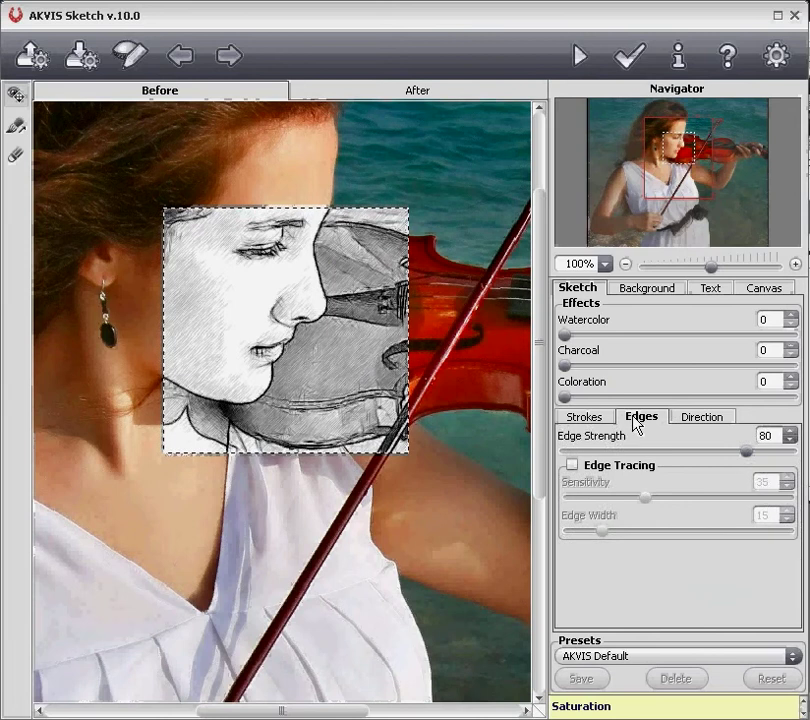
{"action": "left_click_drag", "start_coordinate": [747, 452], "coordinate": [636, 449]}
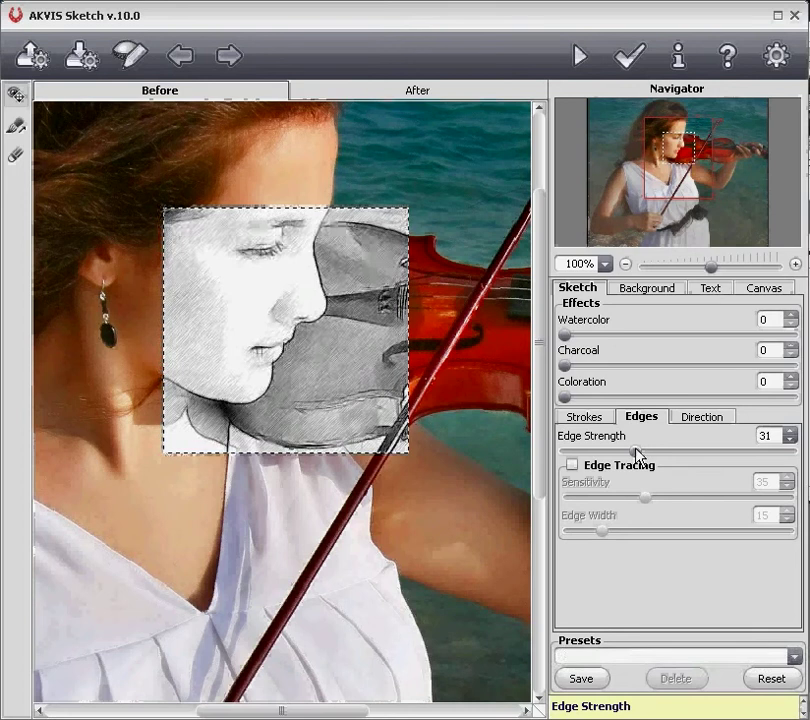
{"action": "left_click", "coordinate": [785, 679]}
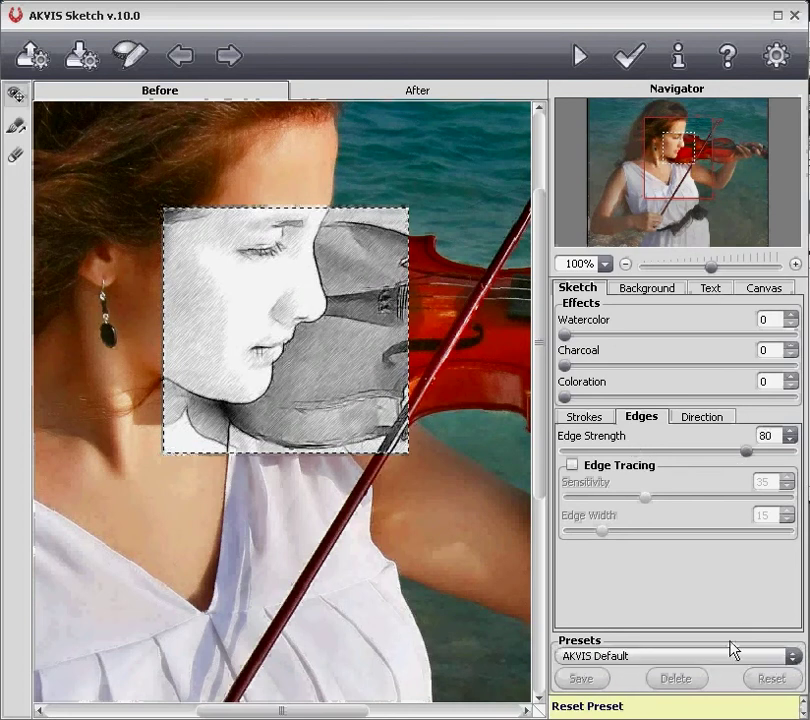
Enable Edge Tracing, try Sensitivity at 79, low, then 30, vary Edge Width, and reset
{"action": "left_click", "coordinate": [571, 465]}
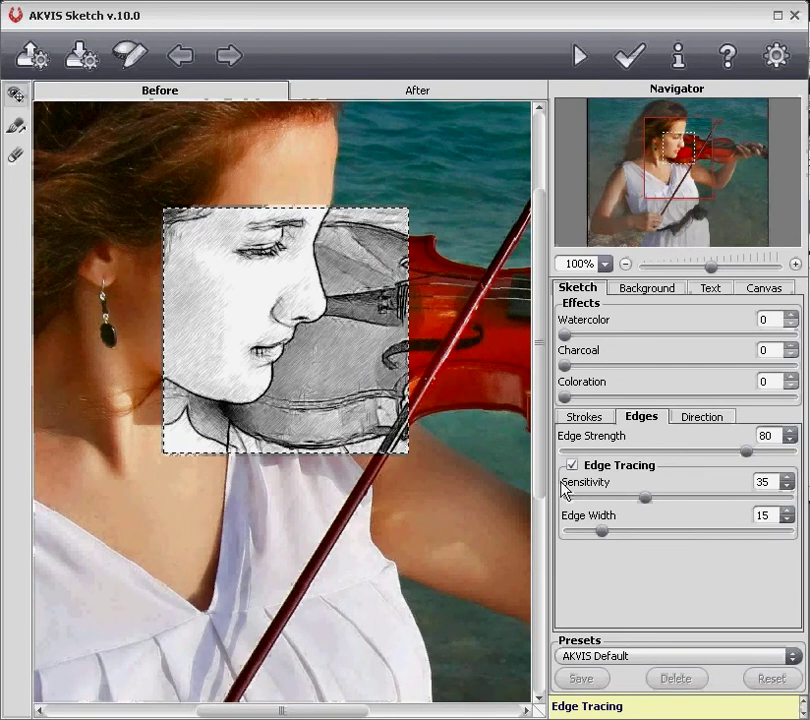
{"action": "left_click", "coordinate": [687, 498]}
{"action": "left_click_drag", "start_coordinate": [687, 497], "coordinate": [742, 496]}
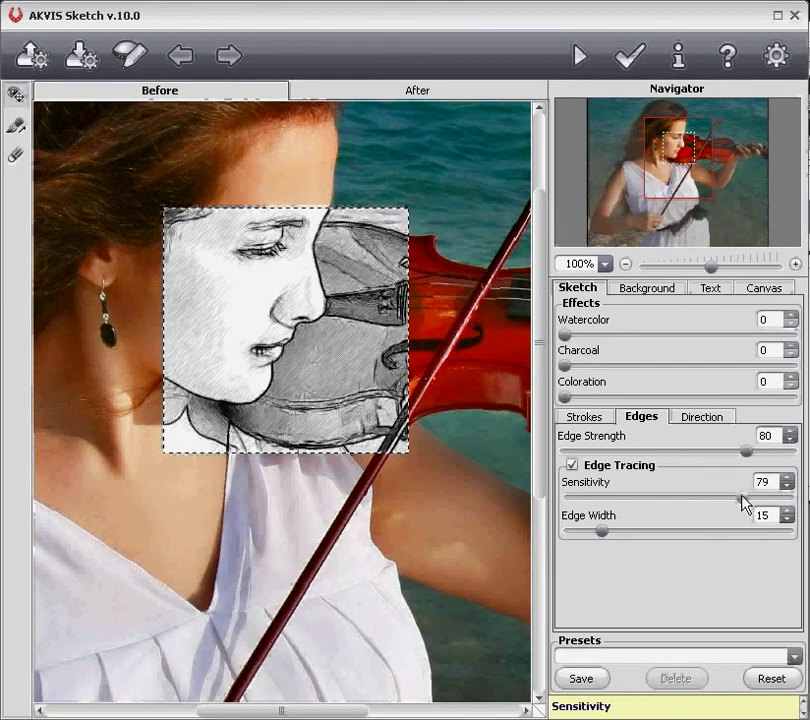
{"action": "left_click_drag", "start_coordinate": [745, 502], "coordinate": [582, 503]}
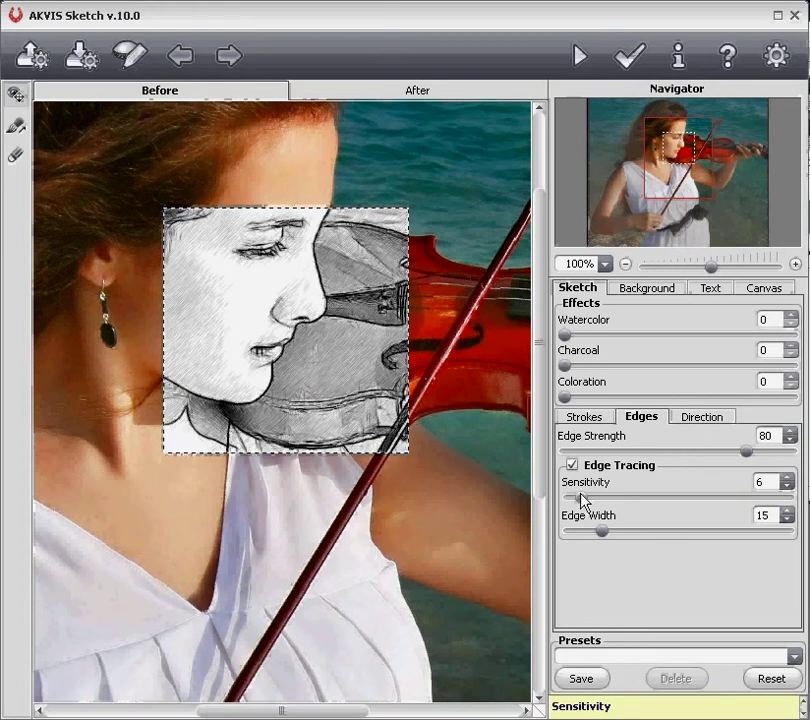
{"action": "left_click_drag", "start_coordinate": [582, 497], "coordinate": [640, 502]}
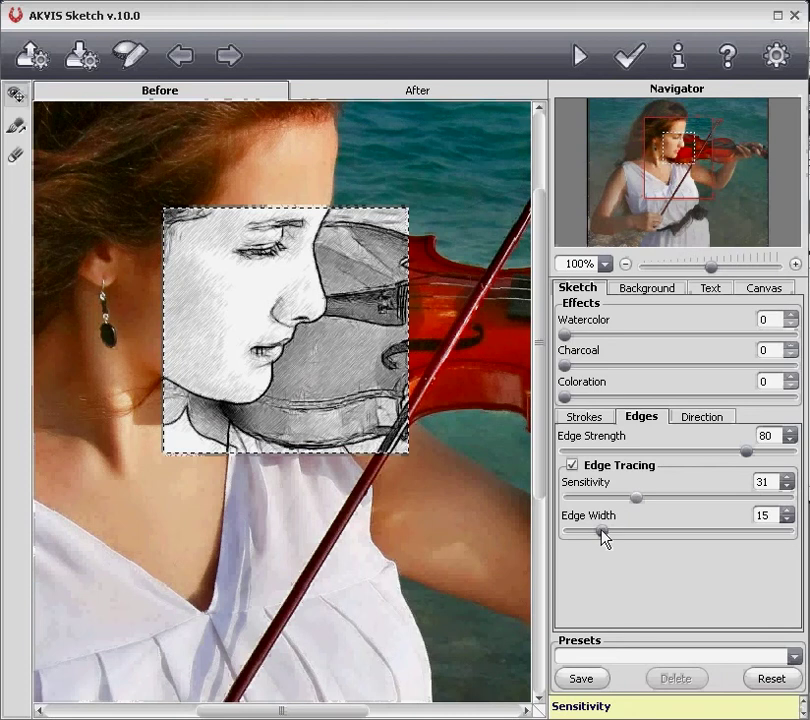
{"action": "mouse_move", "coordinate": [603, 536]}
{"action": "left_mouse_down"}
{"action": "mouse_move", "coordinate": [567, 537]}
{"action": "mouse_move", "coordinate": [735, 536]}
{"action": "left_mouse_up"}
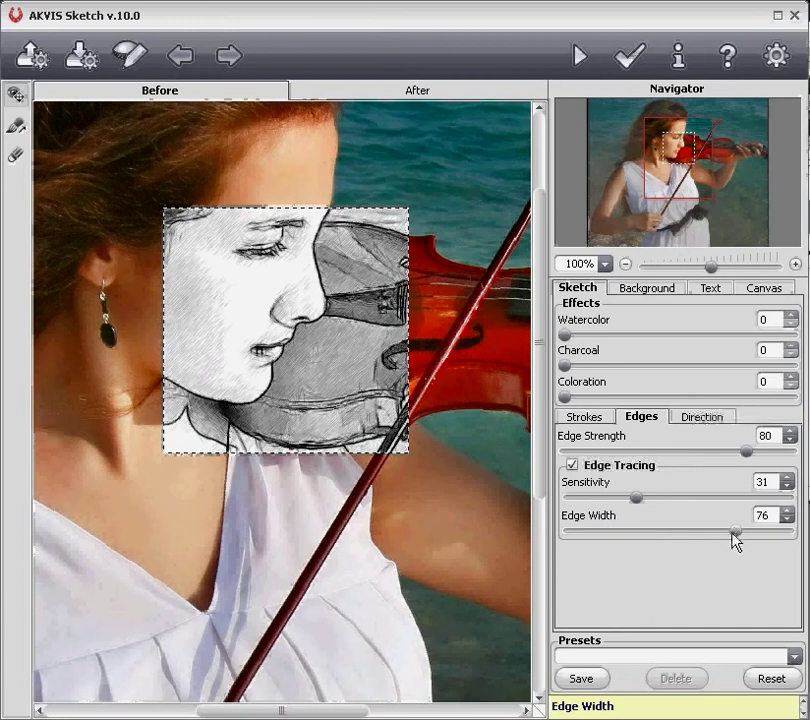
{"action": "left_click", "coordinate": [784, 683]}
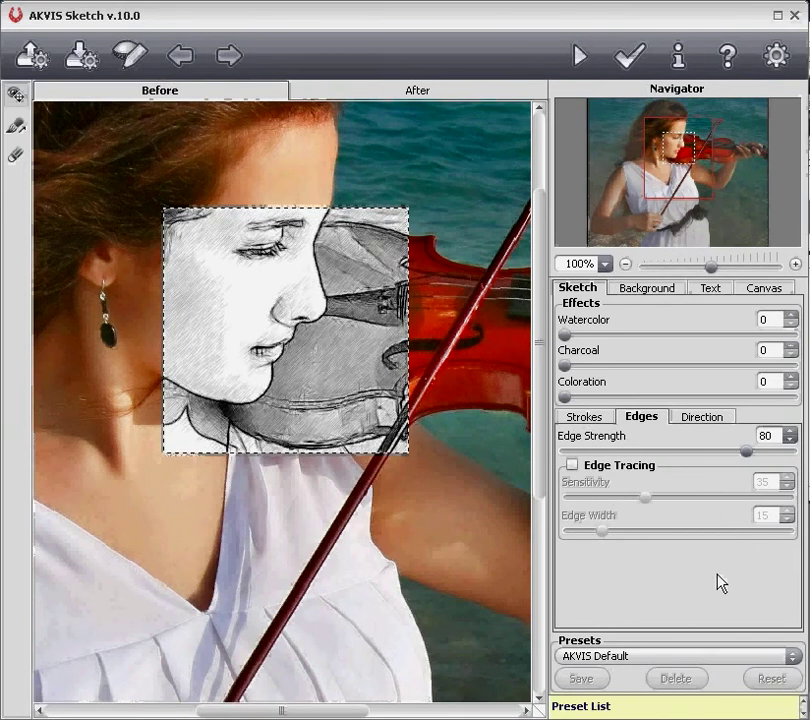
On the Direction sub-tab, draw a vertical stroke-direction guide on the violin
{"action": "left_click", "coordinate": [690, 418]}
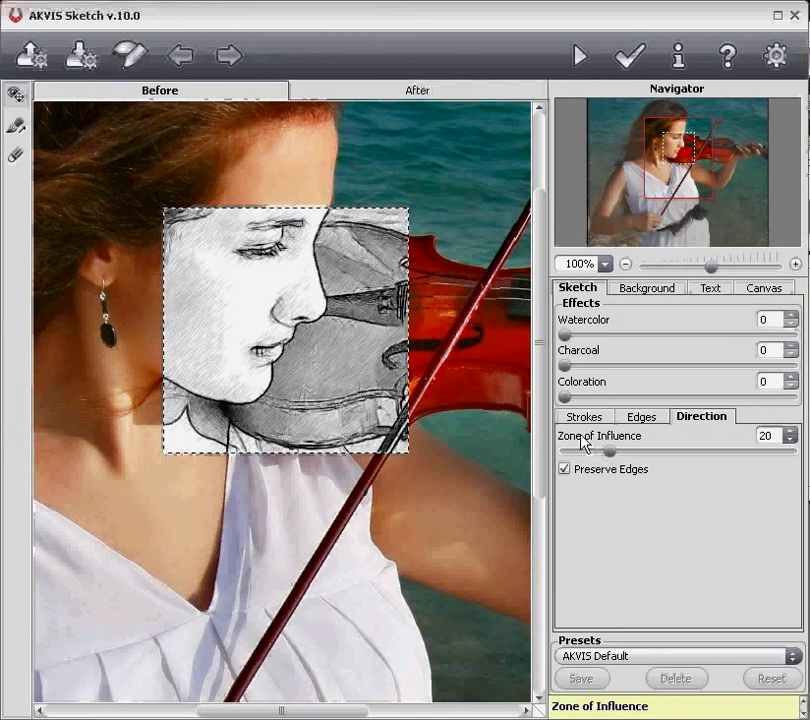
{"action": "left_click", "coordinate": [15, 125]}
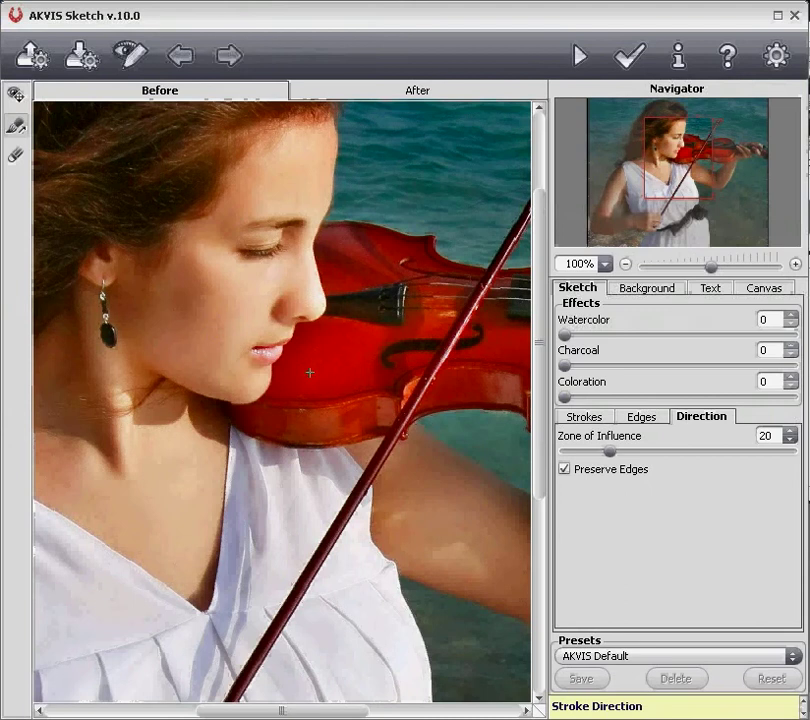
{"action": "left_click_drag", "start_coordinate": [339, 360], "coordinate": [341, 417]}
{"action": "left_click", "coordinate": [15, 95]}
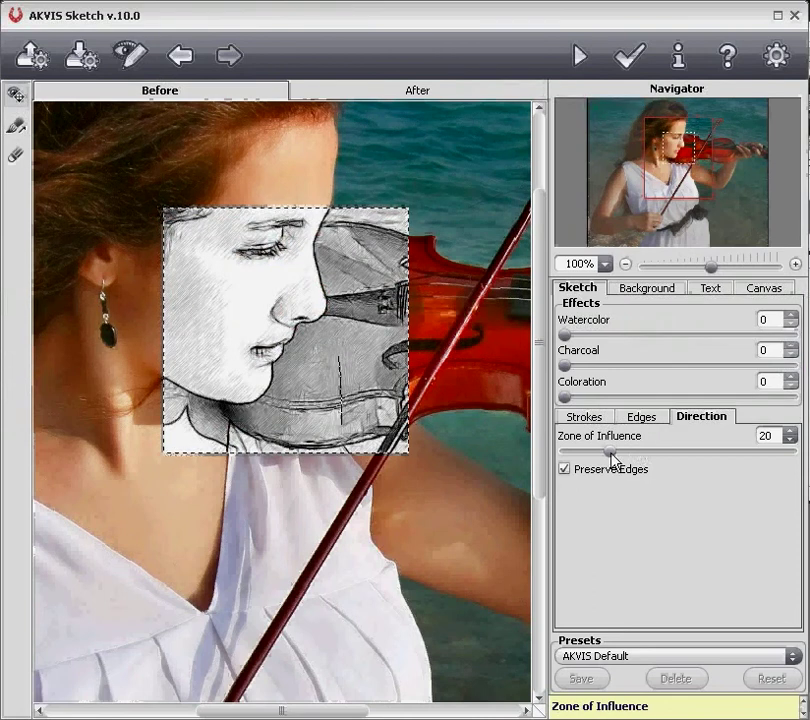
Set Zone of Influence to 23 after trying 70, and toggle Preserve Edges off and back on
{"action": "left_click_drag", "start_coordinate": [609, 453], "coordinate": [724, 453]}
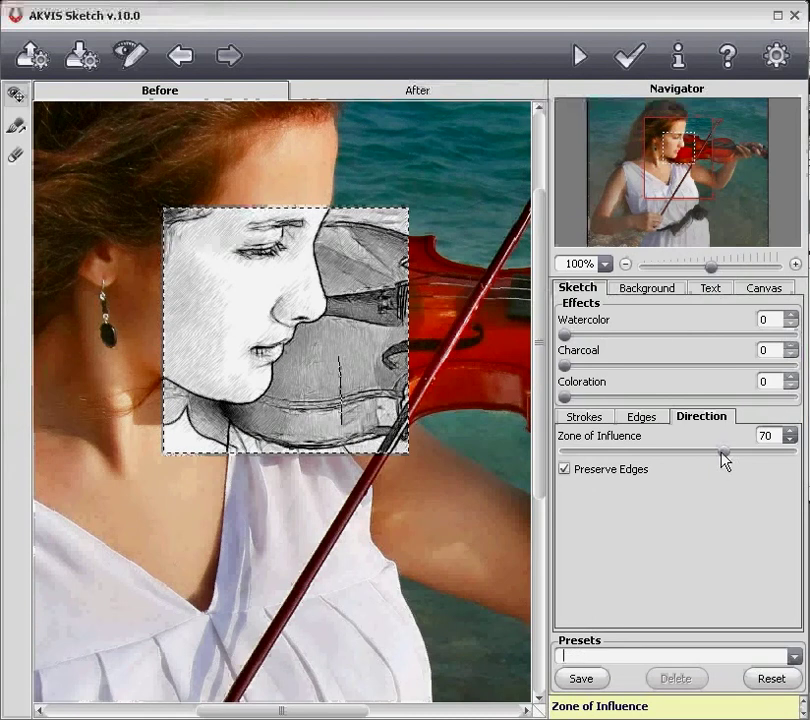
{"action": "left_click_drag", "start_coordinate": [725, 453], "coordinate": [617, 452]}
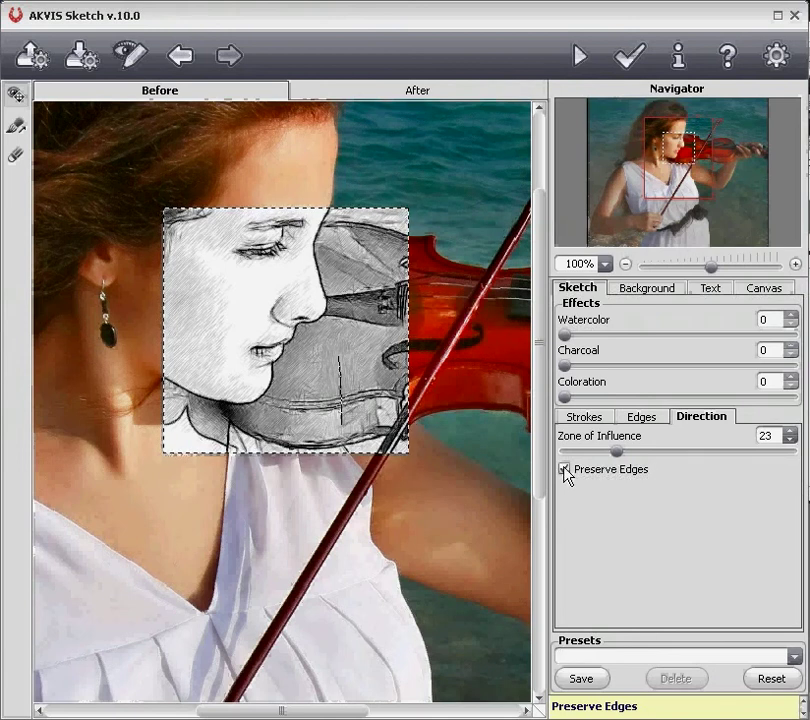
{"action": "left_click", "coordinate": [565, 470]}
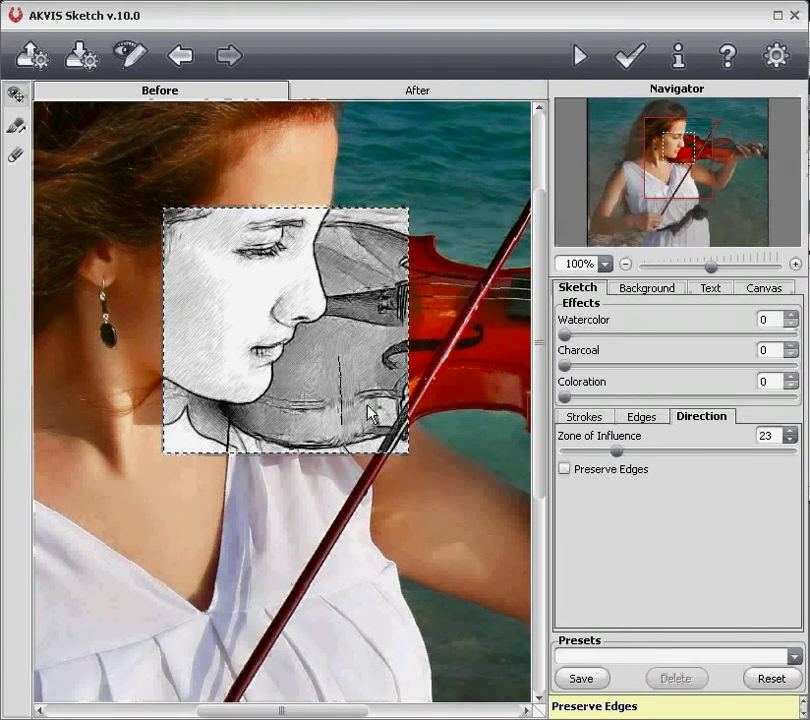
{"action": "left_click", "coordinate": [565, 470]}
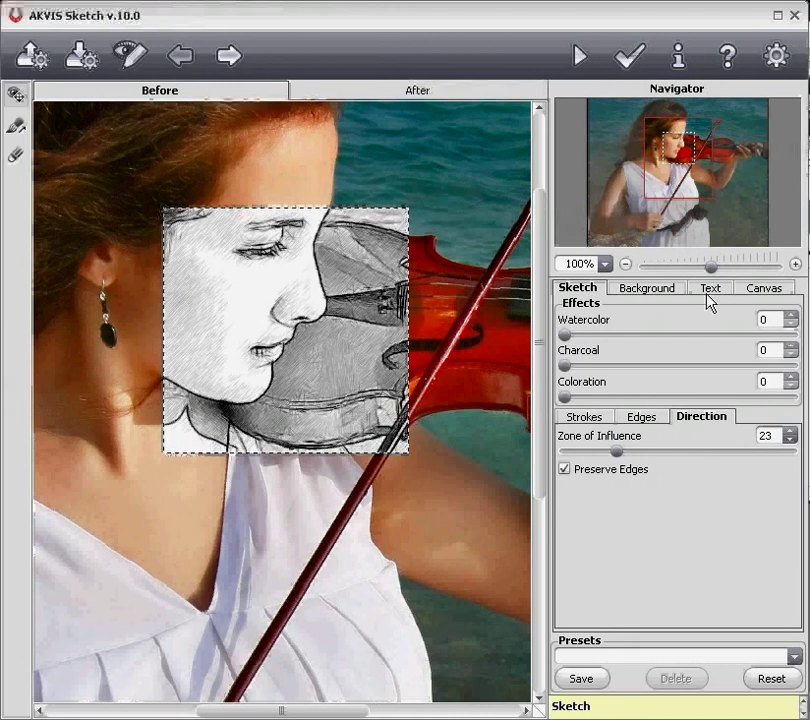
Change the Background mode from Sketch & Photo to Sketch & Blur, then show the Text options
{"action": "left_click", "coordinate": [675, 290]}
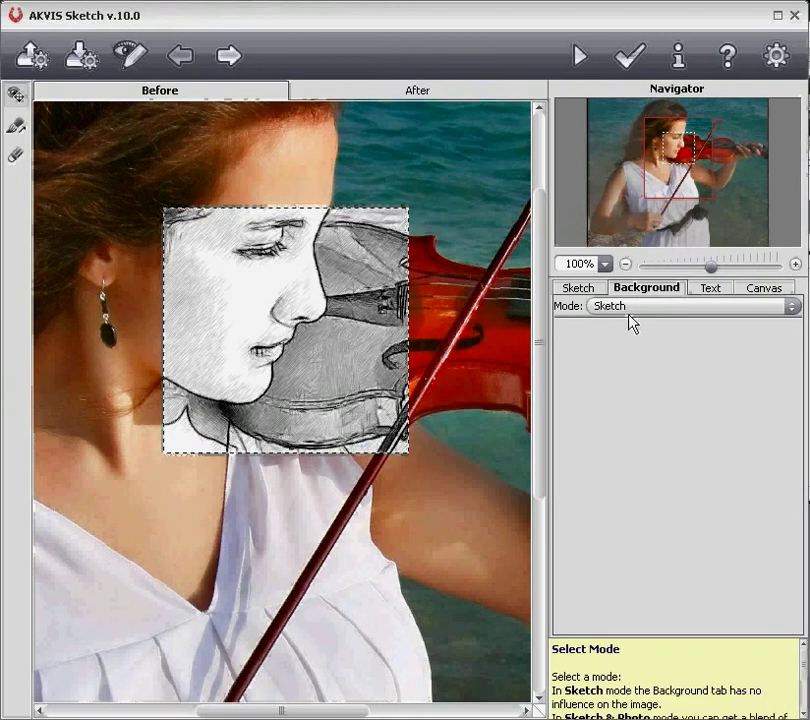
{"action": "left_click", "coordinate": [793, 306]}
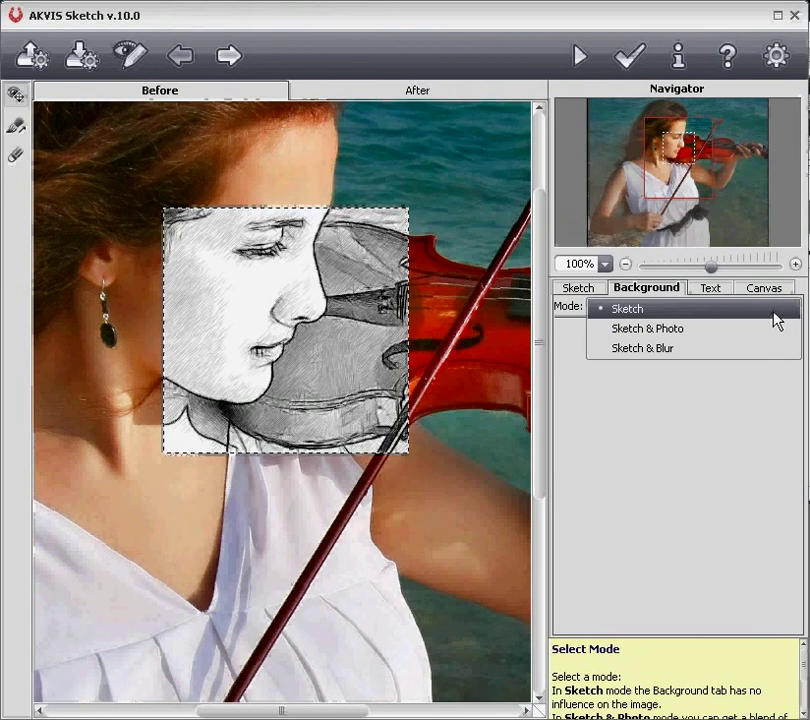
{"action": "left_click", "coordinate": [736, 330]}
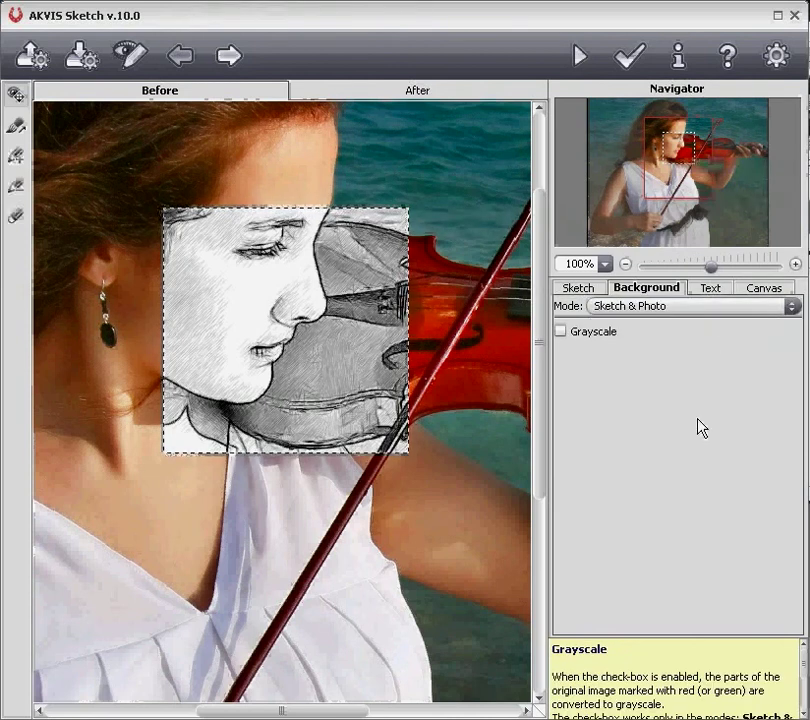
{"action": "left_click", "coordinate": [791, 308]}
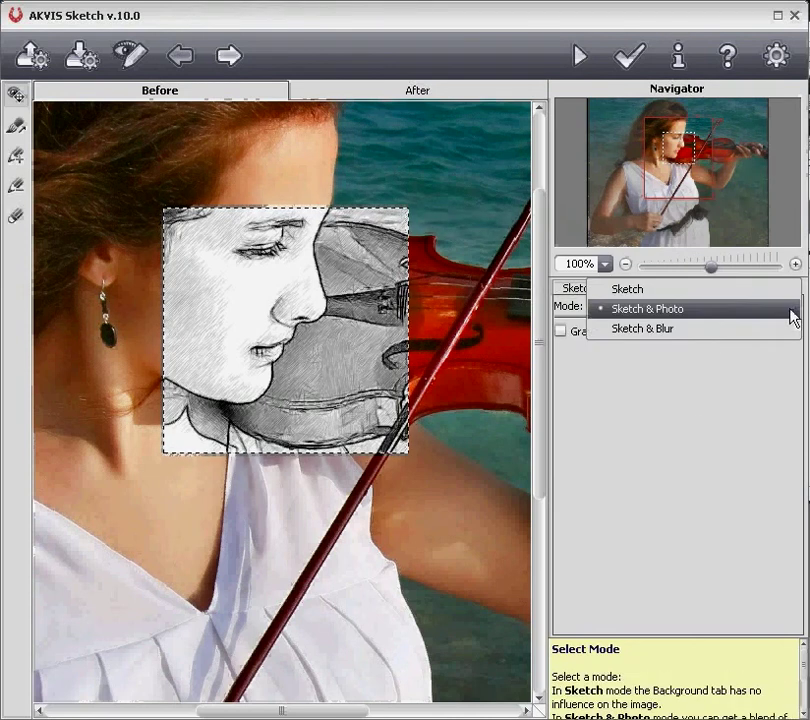
{"action": "left_click", "coordinate": [730, 330]}
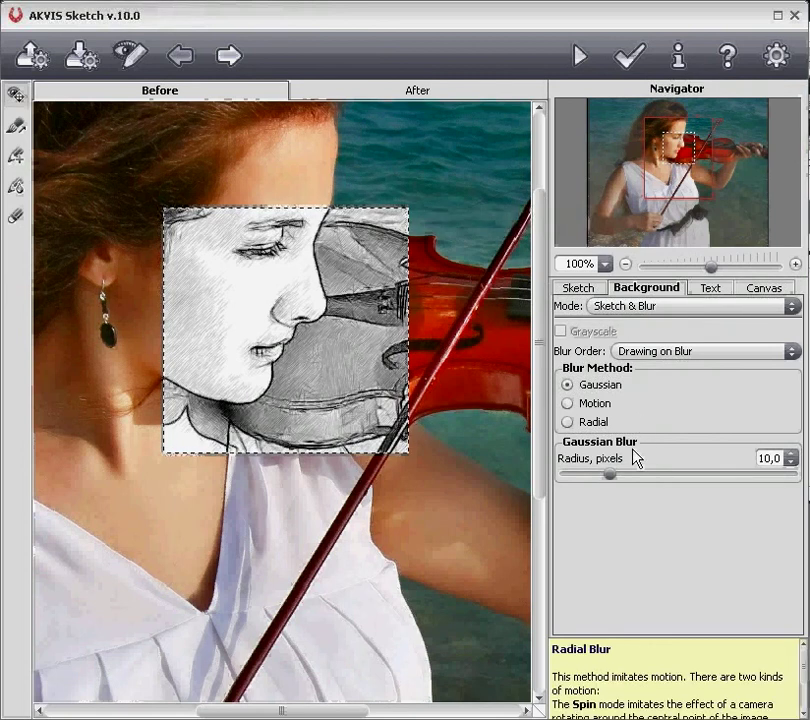
{"action": "left_click", "coordinate": [709, 290]}
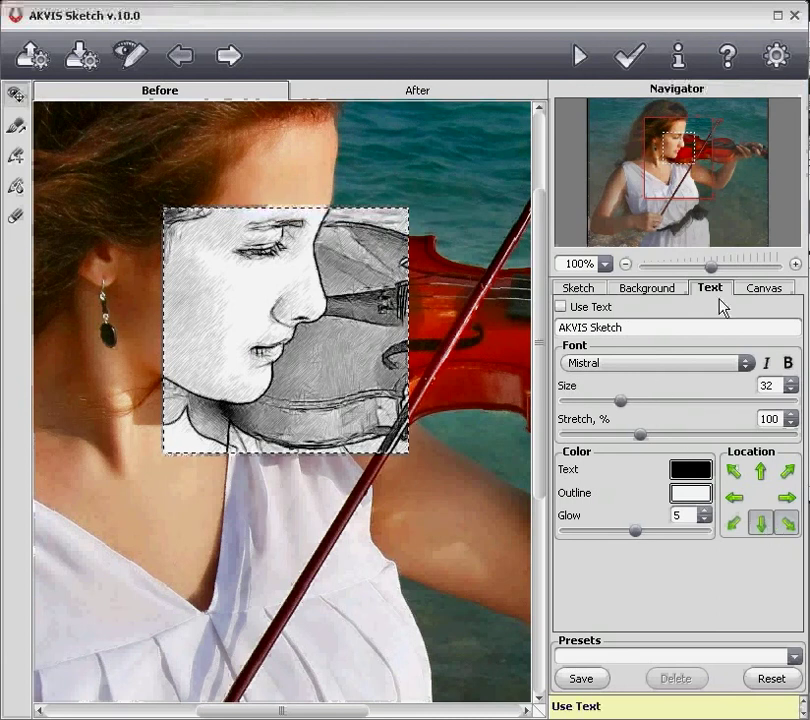
Choose a fine-grained grey texture from the Canvas texture library and apply it
{"action": "left_click", "coordinate": [747, 290]}
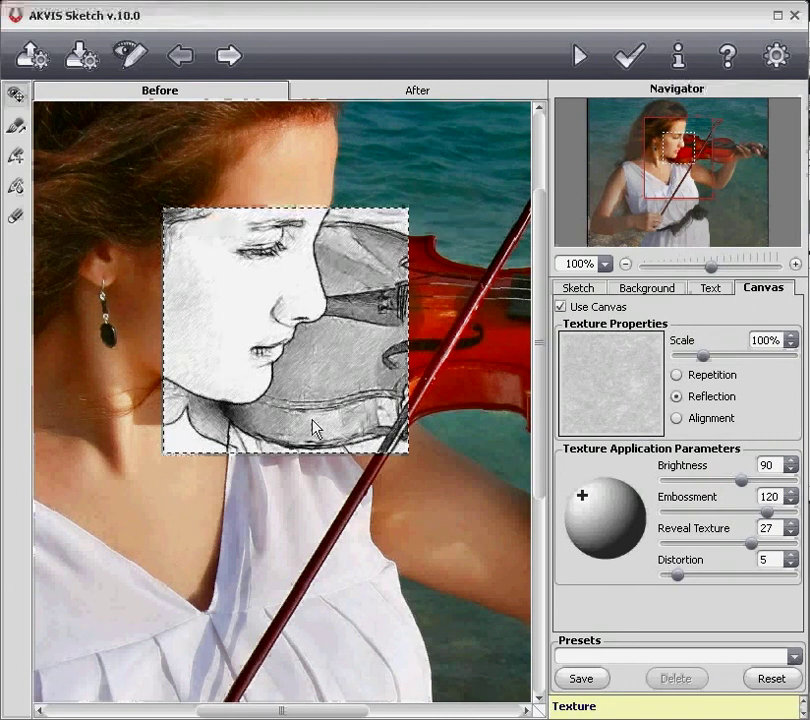
{"action": "left_click", "coordinate": [611, 380]}
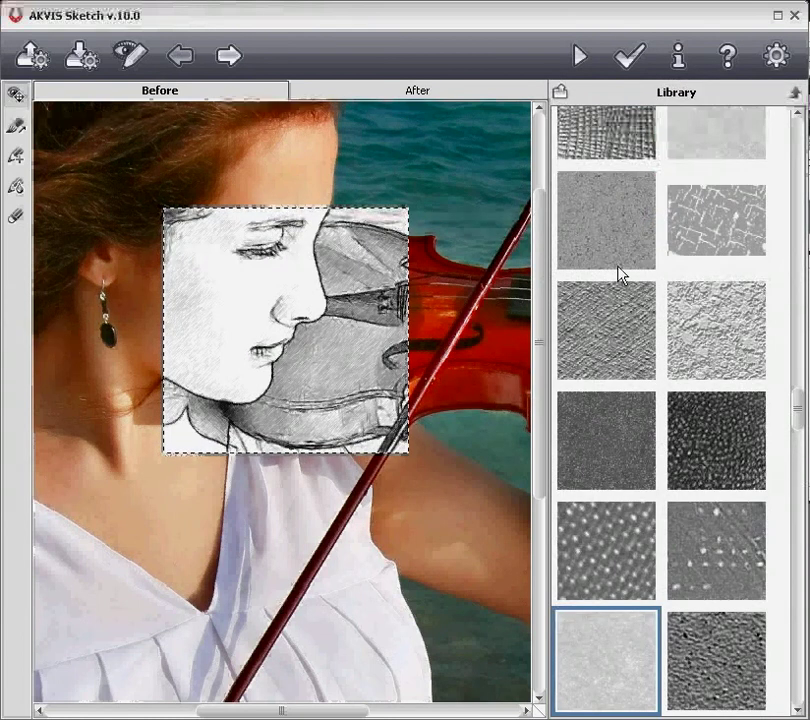
{"action": "scroll", "coordinate": [620, 275], "scroll_direction": "up", "scroll_amount": 3}
{"action": "scroll", "coordinate": [620, 275], "scroll_direction": "up", "scroll_amount": 3}
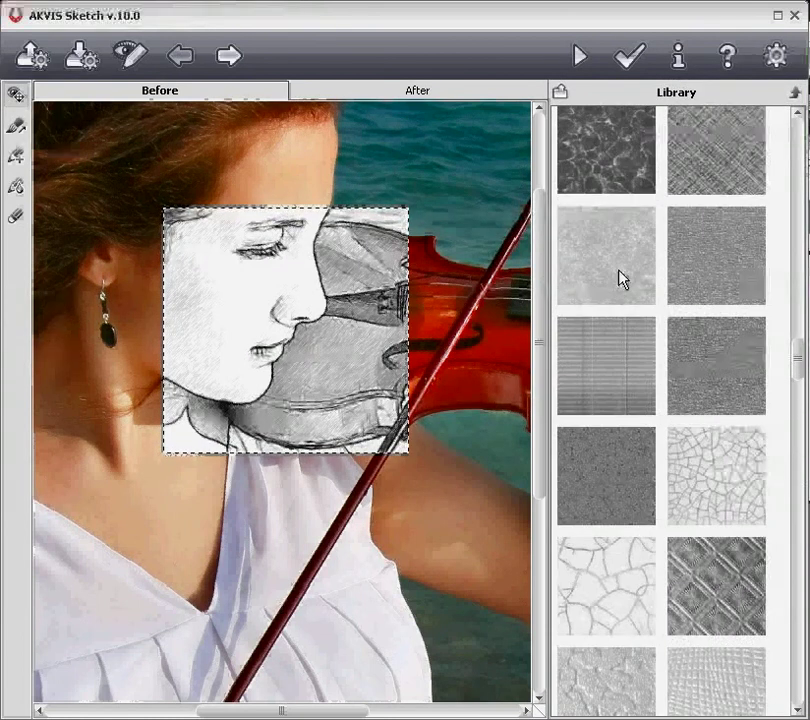
{"action": "left_click", "coordinate": [710, 267]}
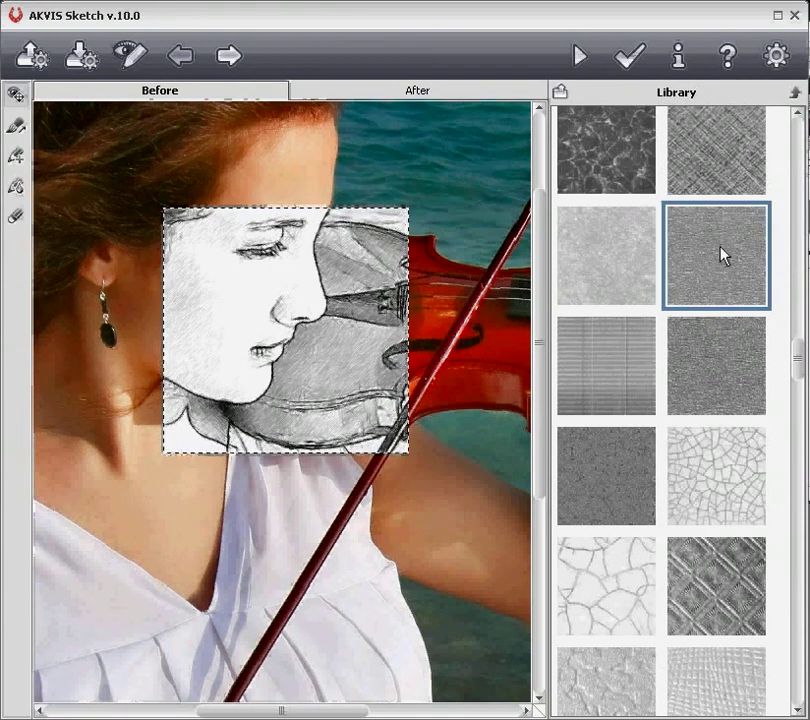
{"action": "double_click", "coordinate": [724, 257]}
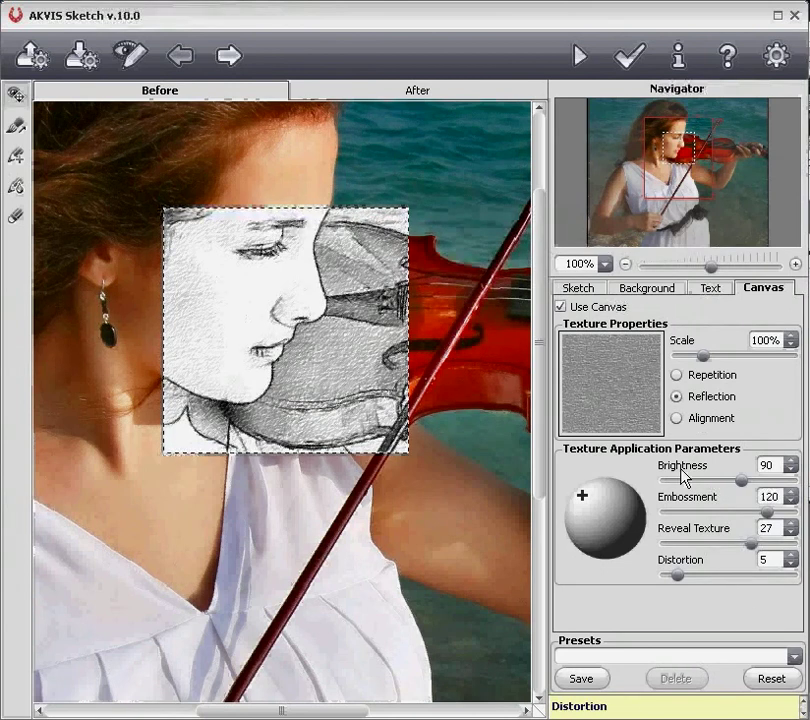
Apply the 'new' preset (Watercolor 36, Coloration 79) and move the preview over the face and violin
{"action": "left_click", "coordinate": [580, 288]}
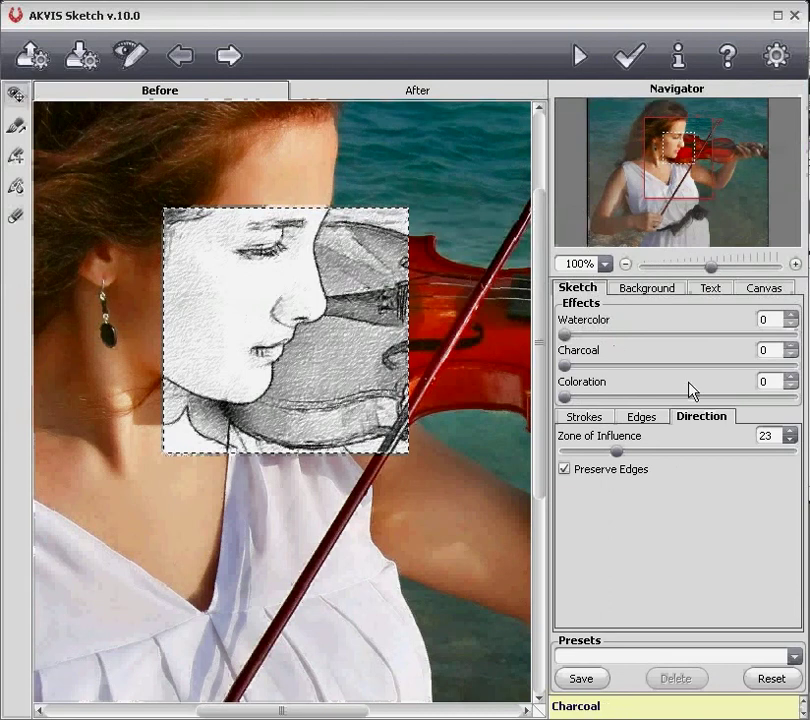
{"action": "left_click", "coordinate": [794, 657]}
{"action": "scroll", "coordinate": [720, 630], "scroll_direction": "down", "scroll_amount": 1}
{"action": "left_click", "coordinate": [692, 636]}
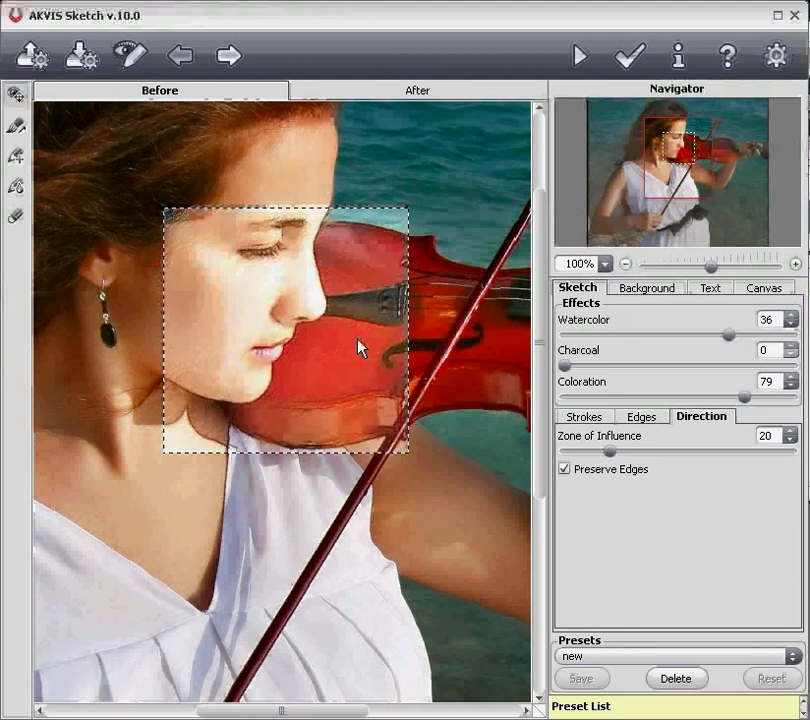
{"action": "left_click_drag", "start_coordinate": [358, 342], "coordinate": [356, 253]}
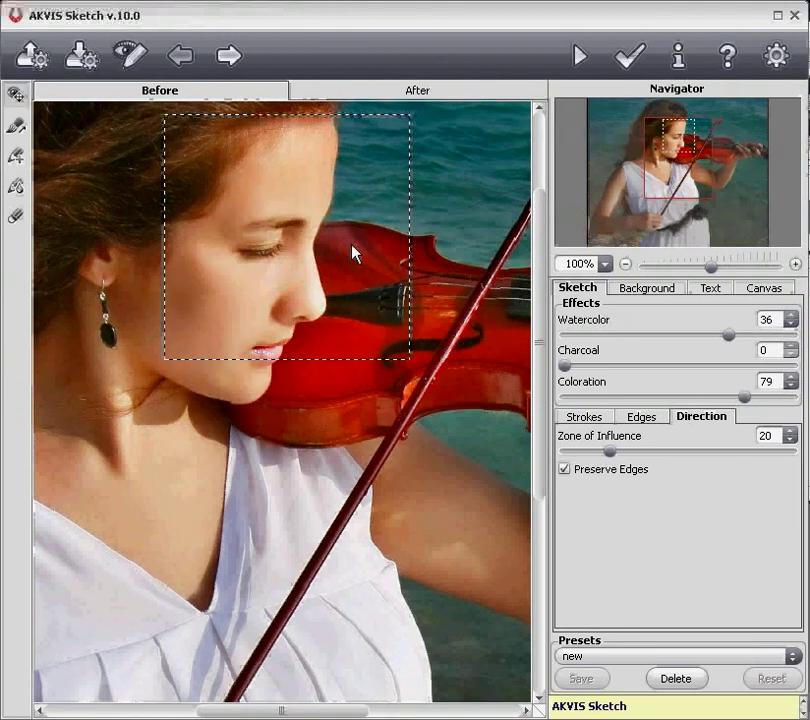
{"action": "mouse_move", "coordinate": [355, 253]}
{"action": "left_mouse_down"}
{"action": "mouse_move", "coordinate": [439, 320]}
{"action": "mouse_move", "coordinate": [462, 320]}
{"action": "left_mouse_up"}
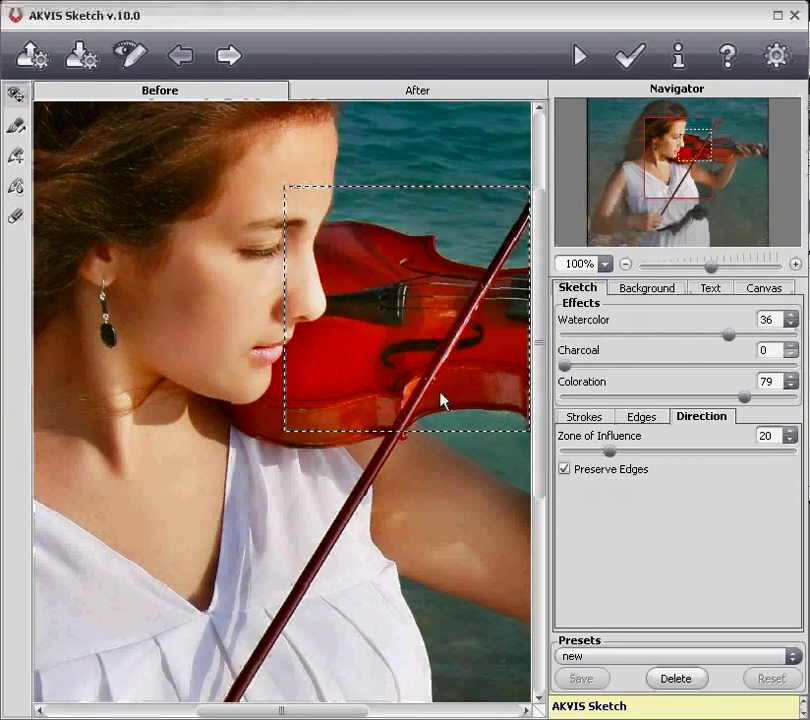